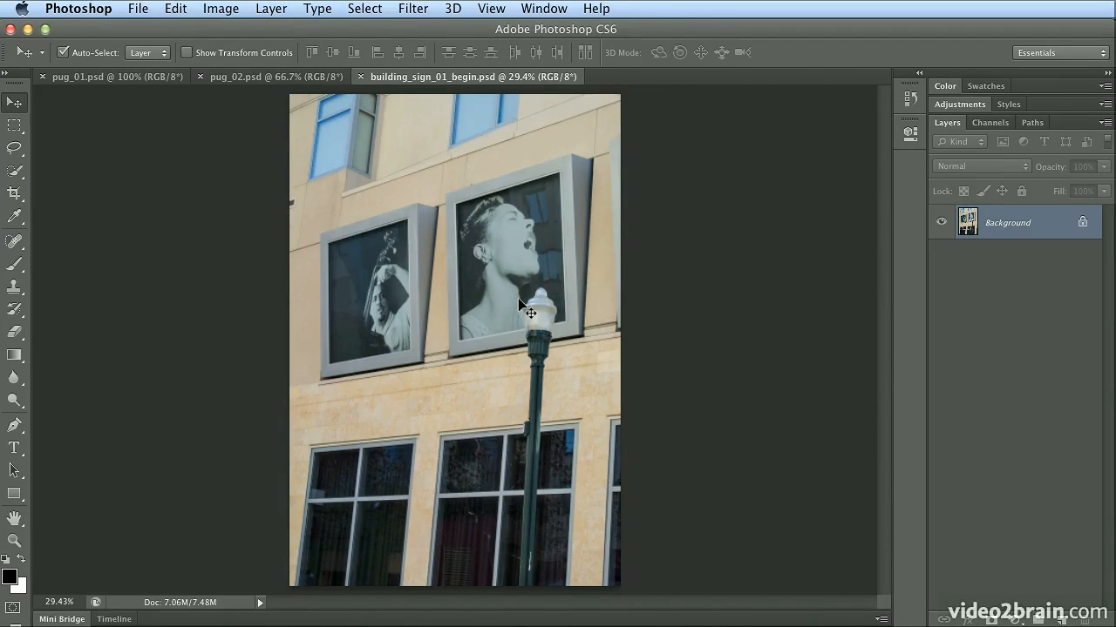
Select and copy the entire pug_01.psd image, and switch to the building_sign_01_begin.psd document.
click(125, 79)
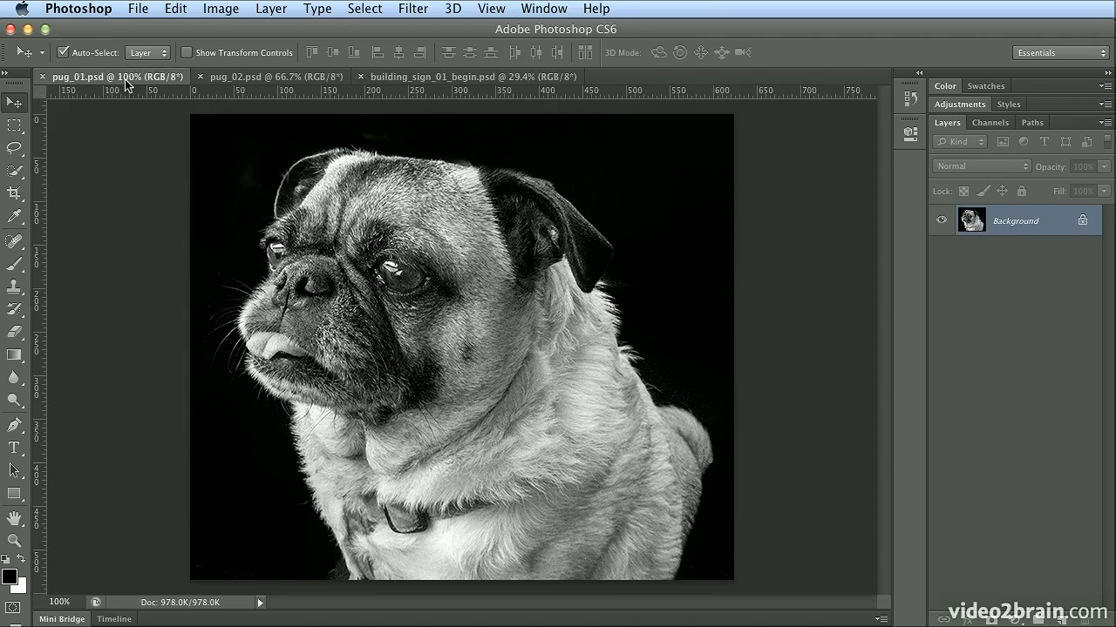
click(240, 79)
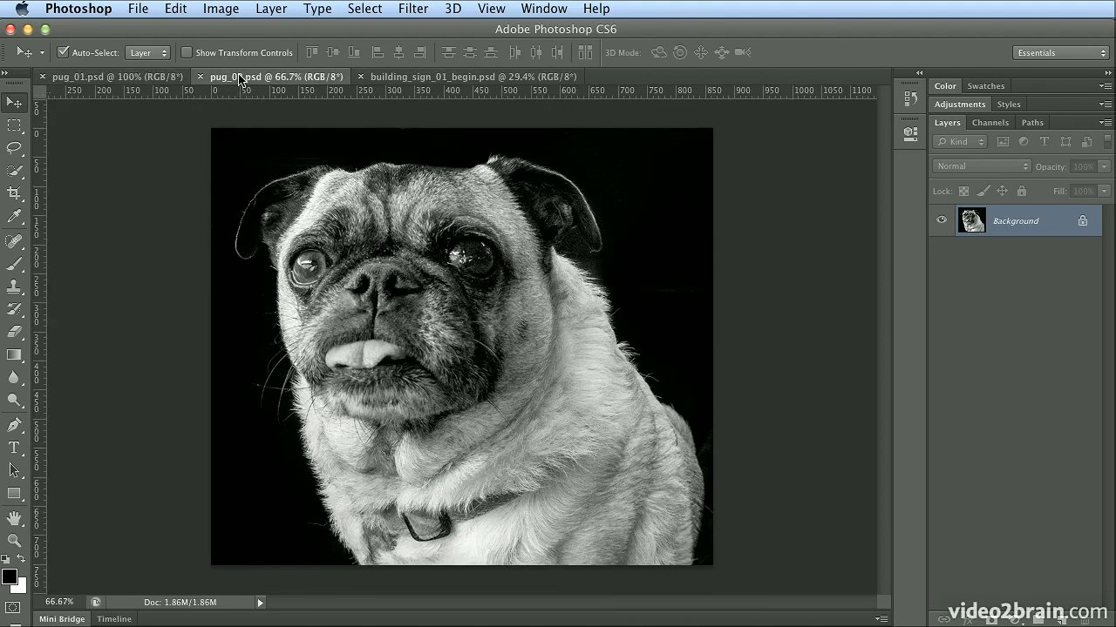
click(152, 77)
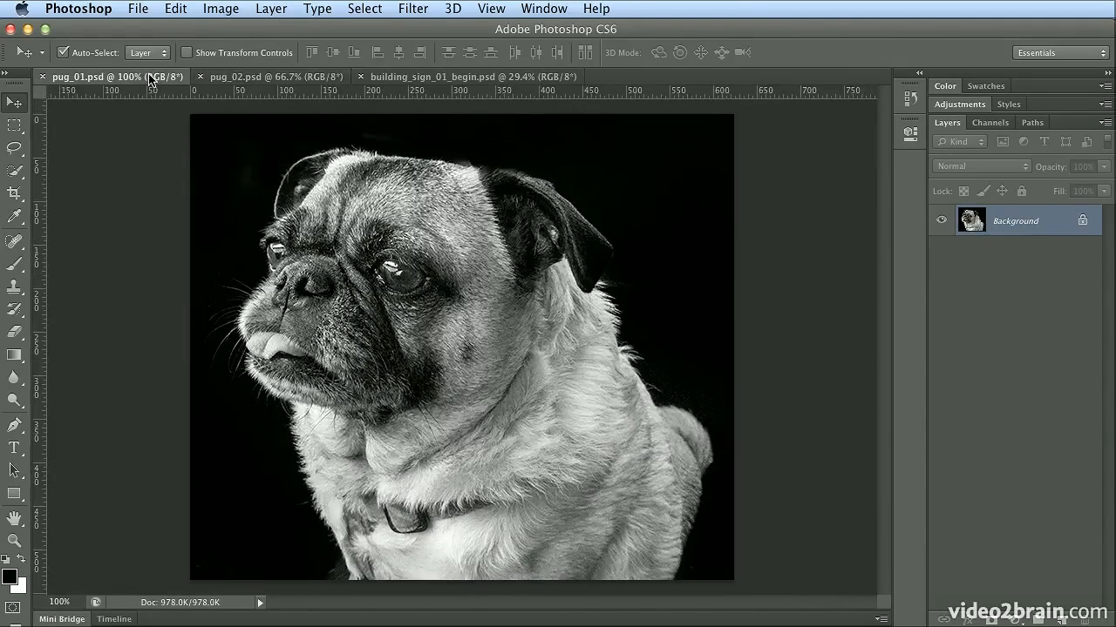
click(347, 8)
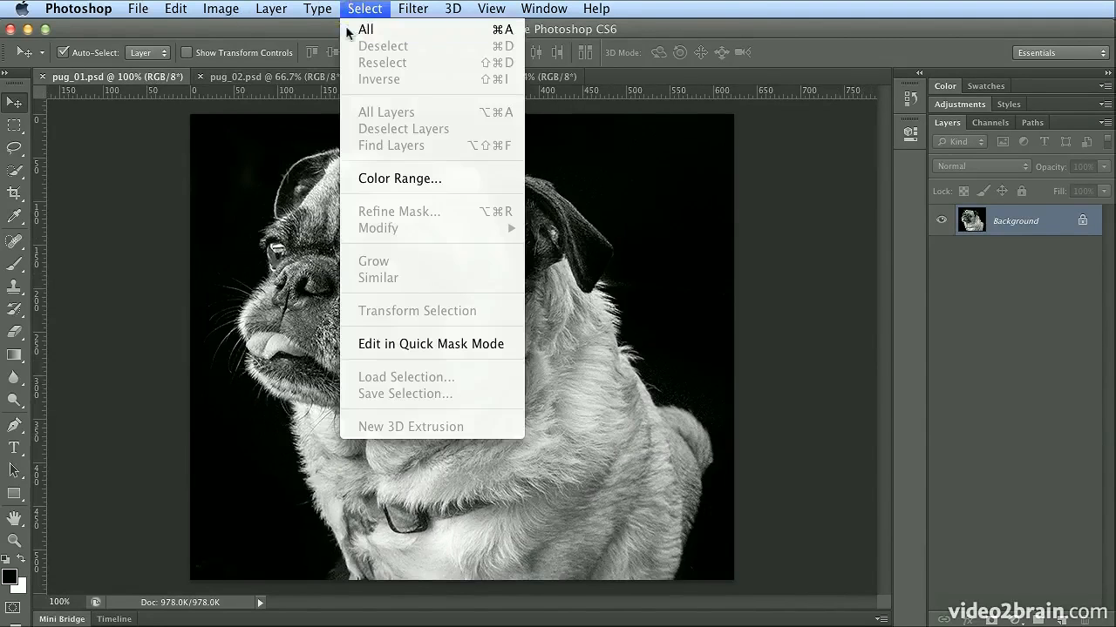
click(363, 28)
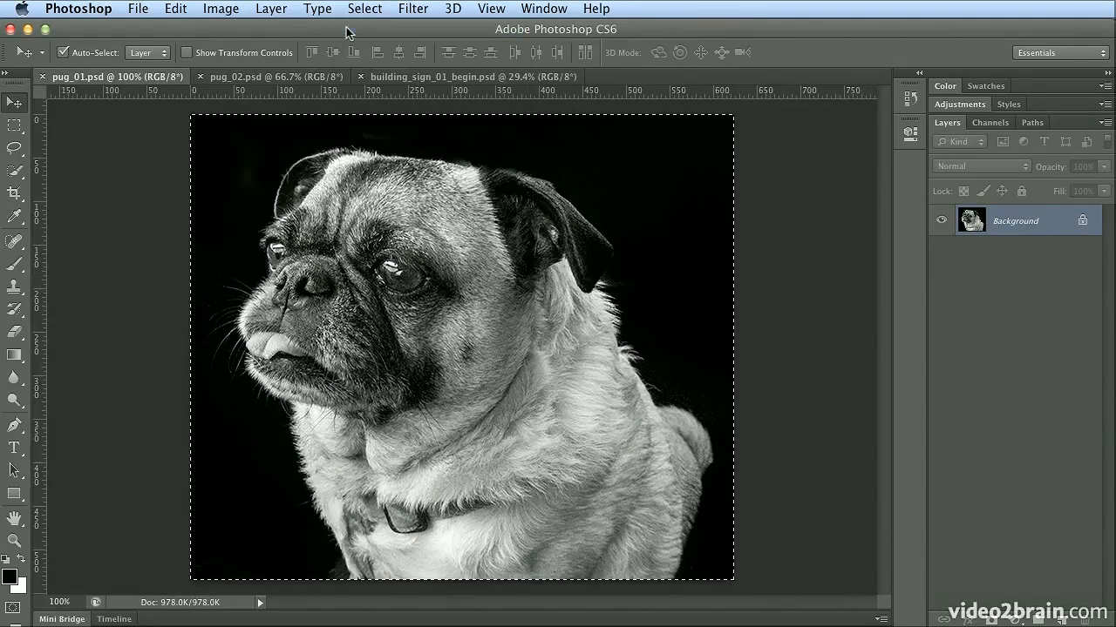
click(173, 9)
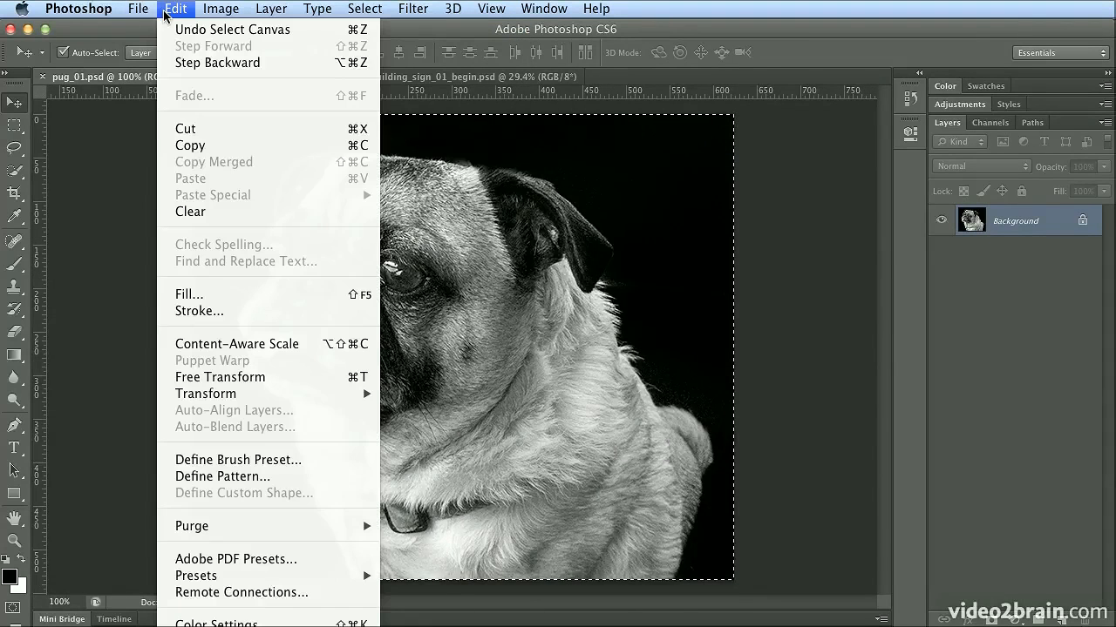
click(204, 153)
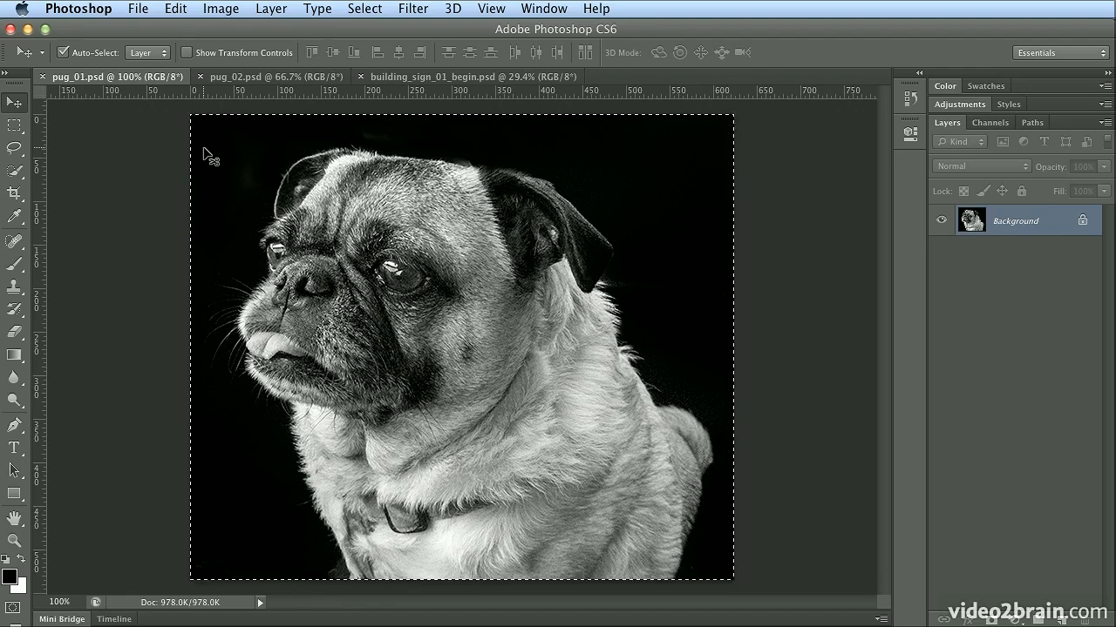
click(426, 76)
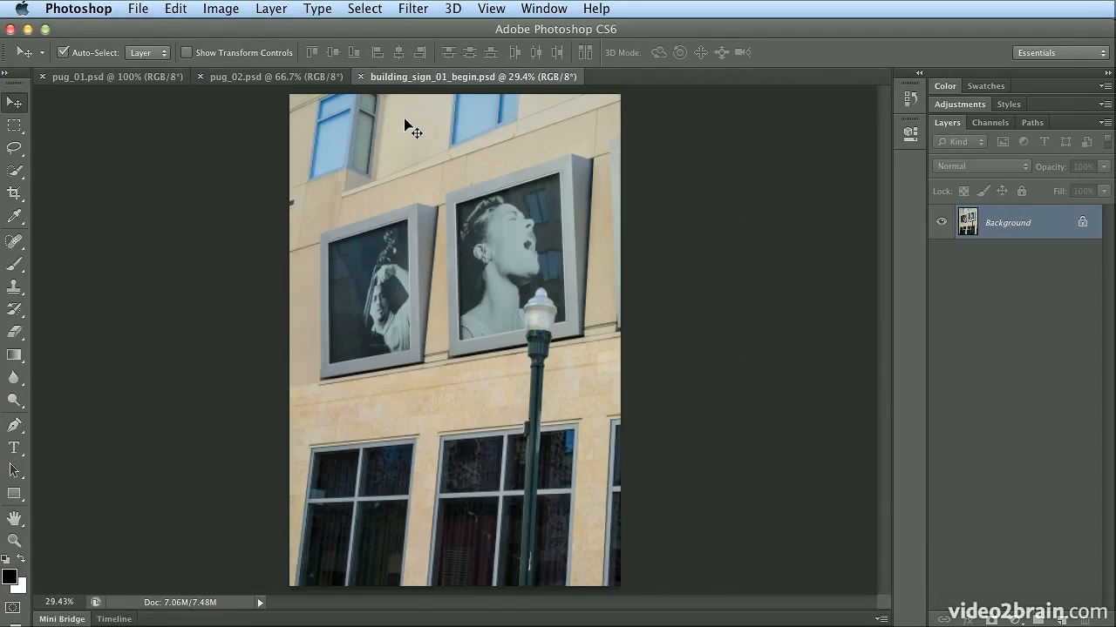
click(413, 8)
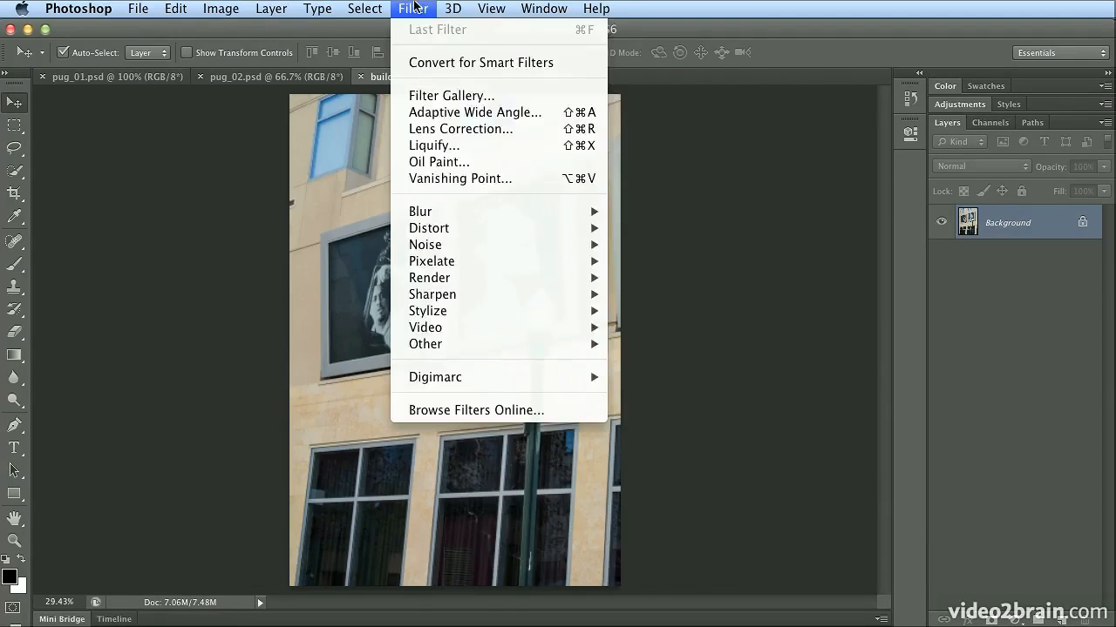
click(461, 179)
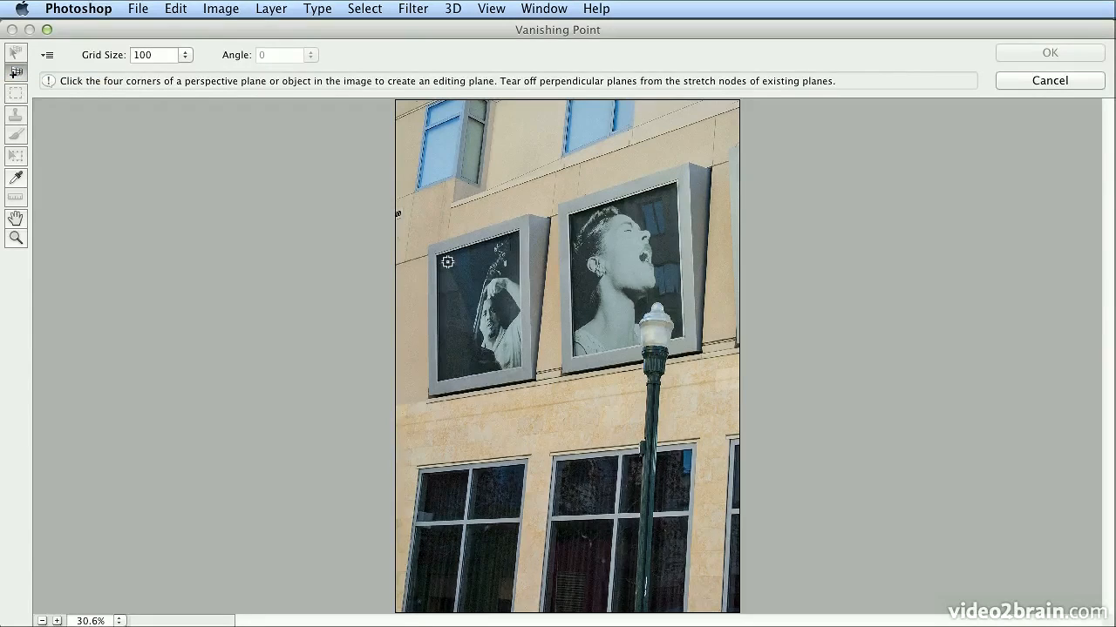
click(1019, 80)
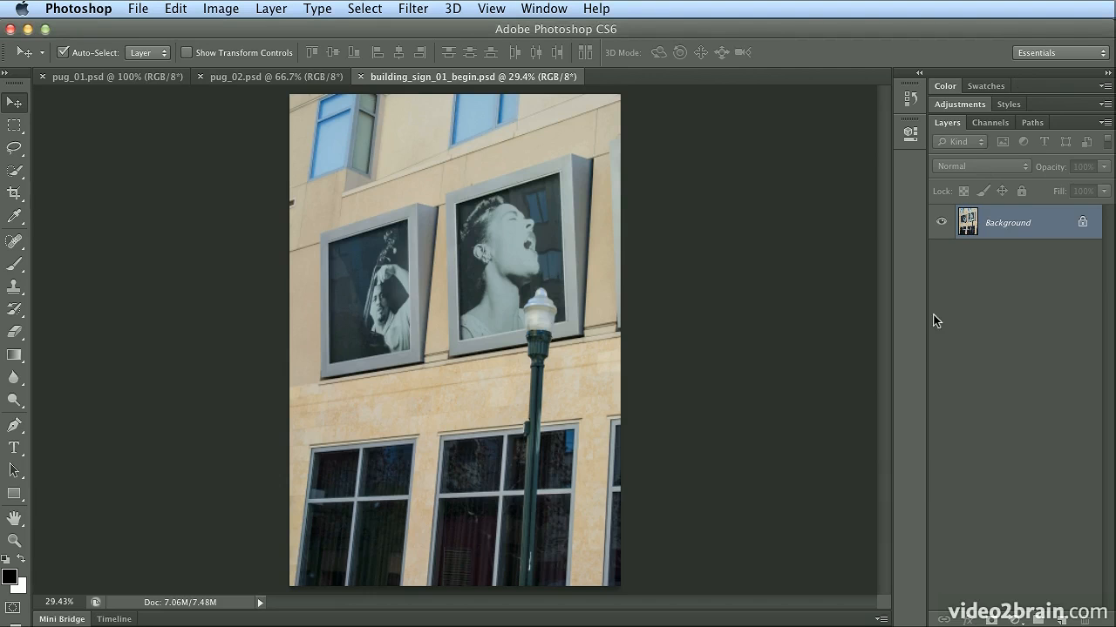
Create a new empty layer named "pug 01" above the building photo's background.
click(268, 9)
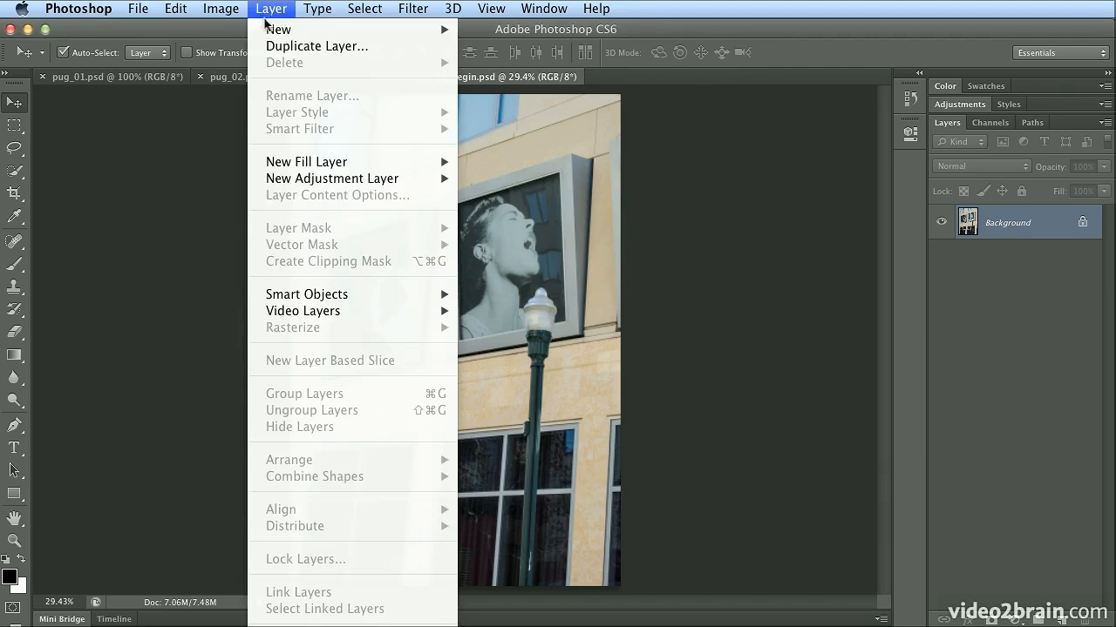
mouse_move(264, 28)
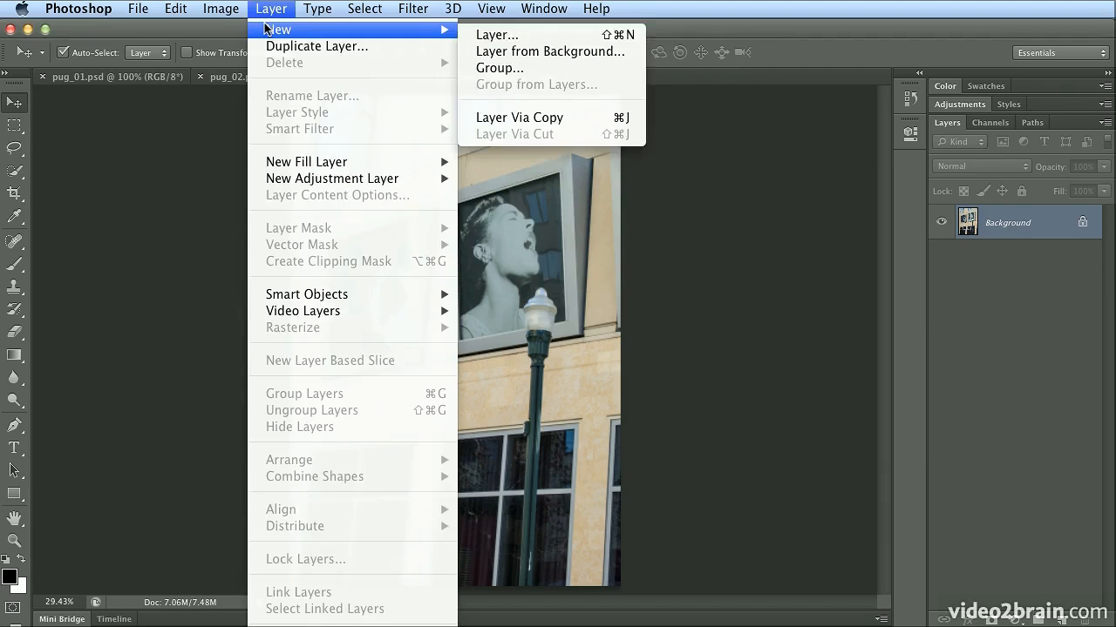
click(496, 35)
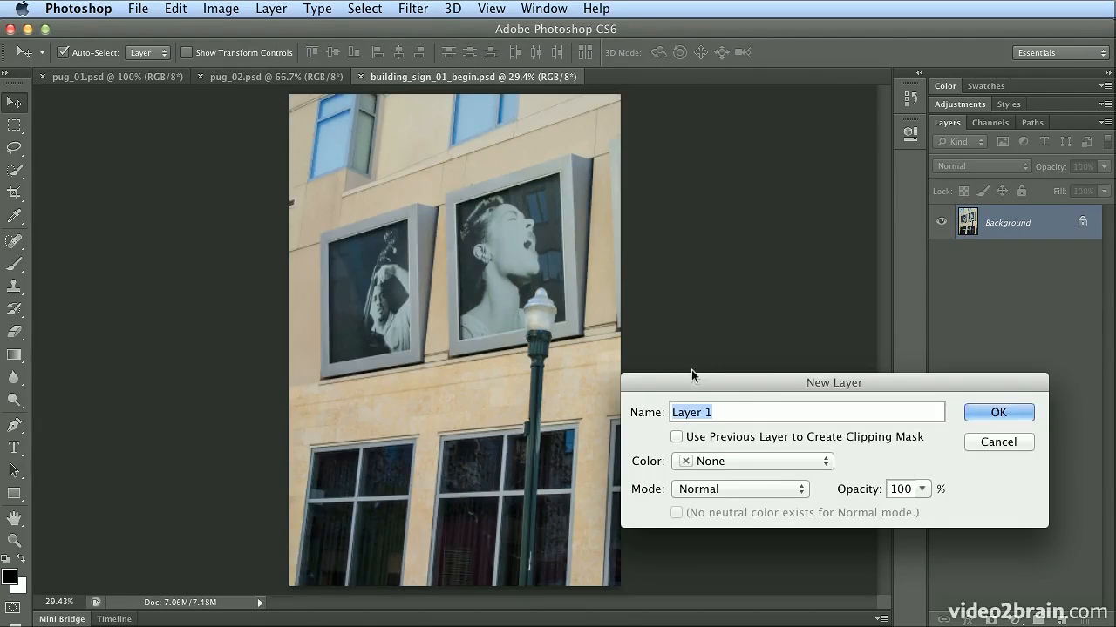
drag(687, 383, 472, 193)
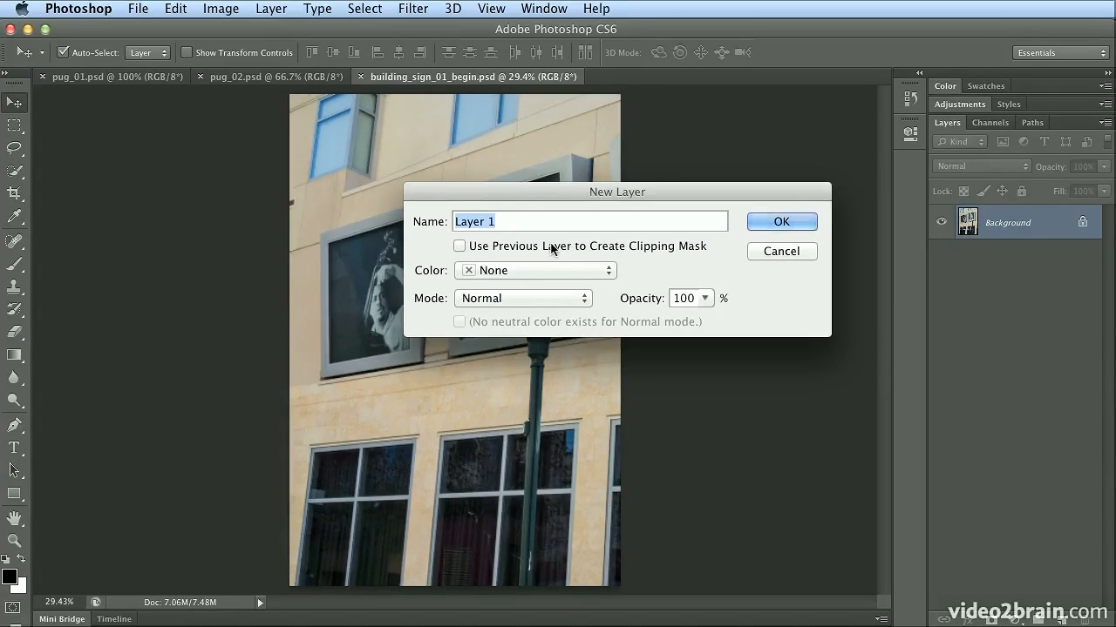
text(pug 01)
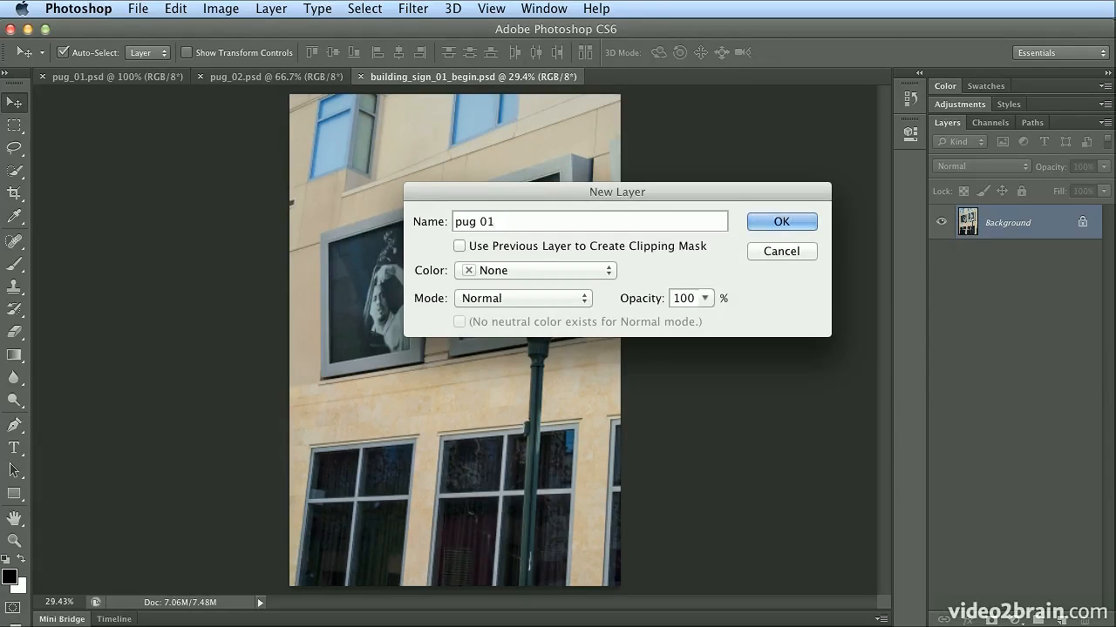
key(Return)
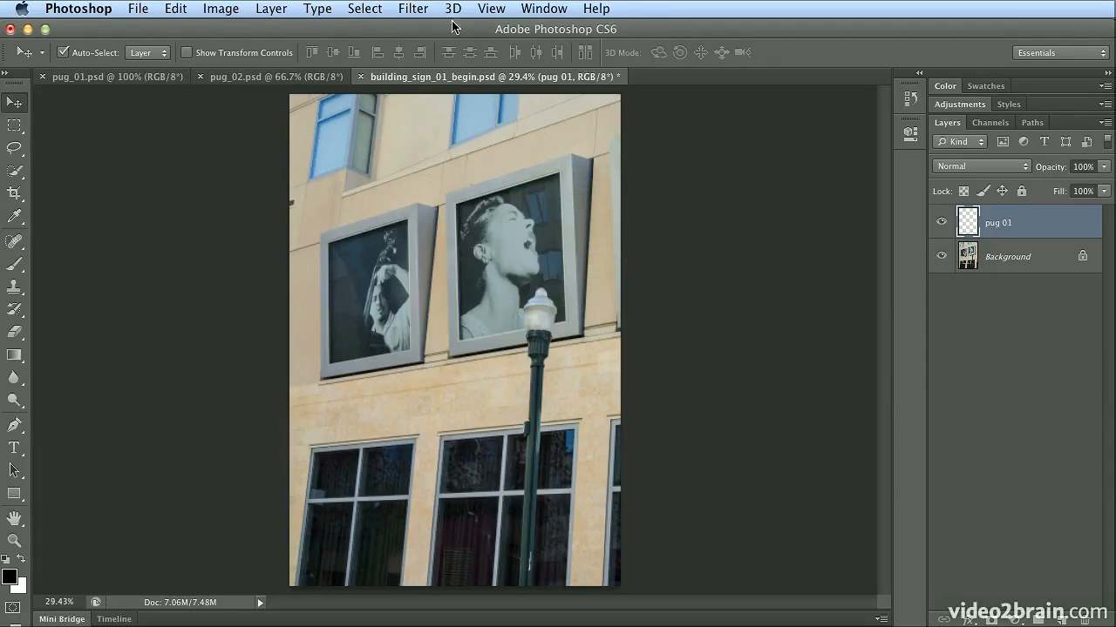
Start the Vanishing Point filter and define a four-corner perspective plane on the inner edges of the bass player's poster frame.
click(427, 10)
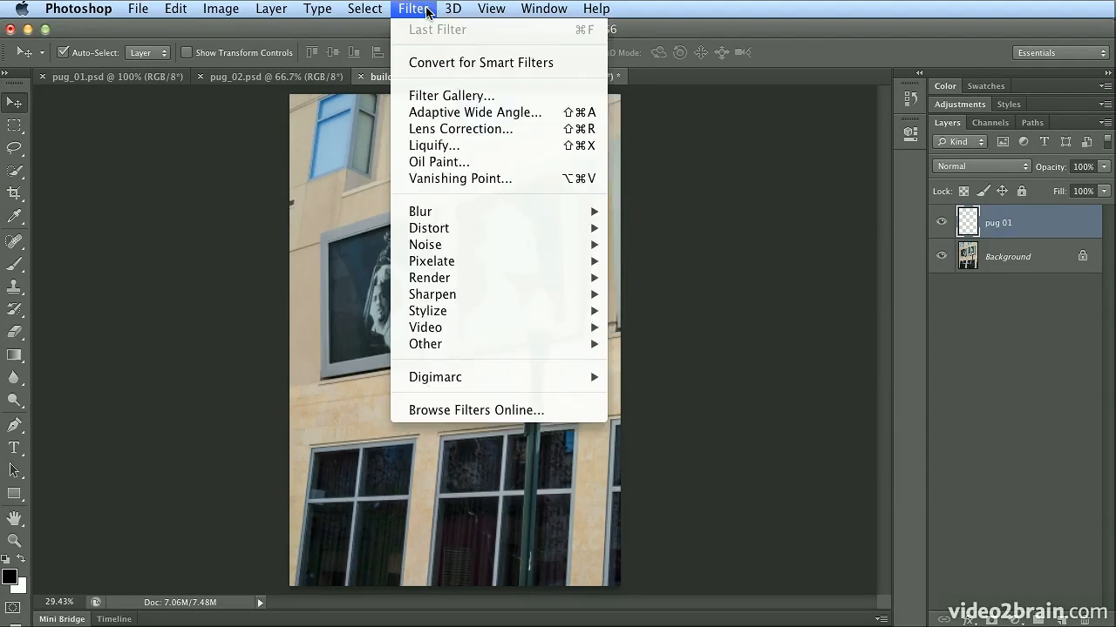
click(462, 180)
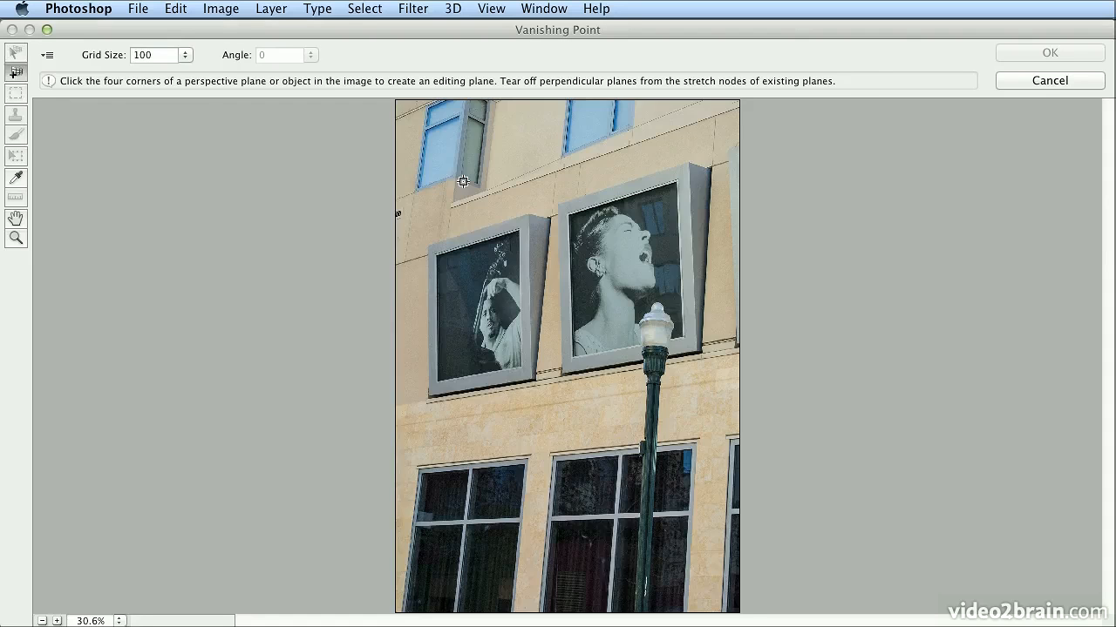
scroll(452, 247, up, 5)
scroll(451, 246, up, 1)
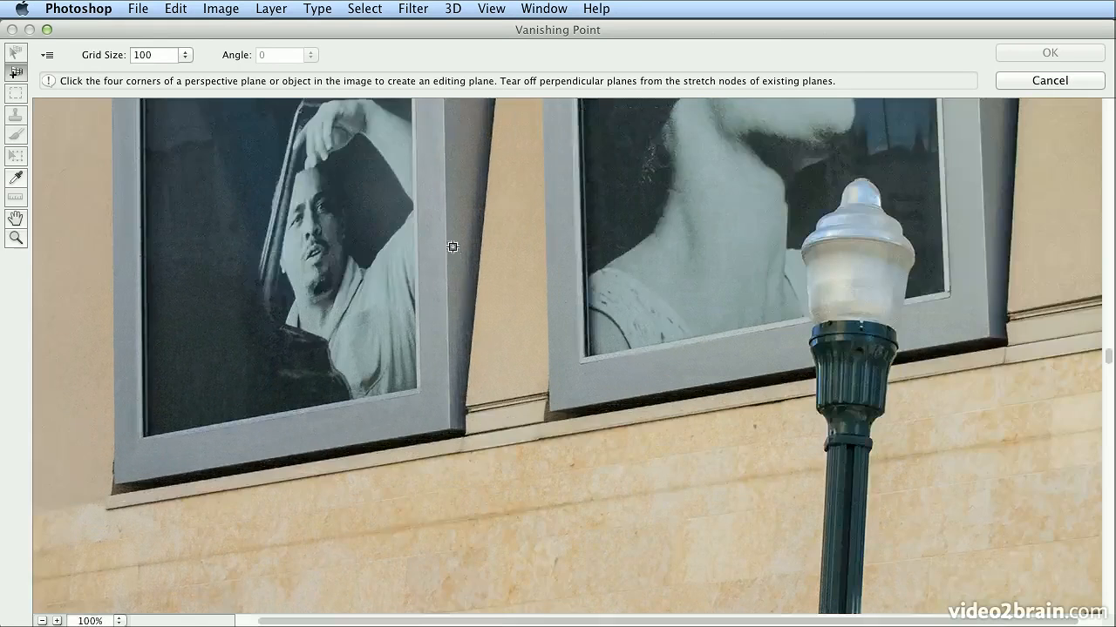
scroll(451, 246, up, 6)
scroll(451, 246, down, 10)
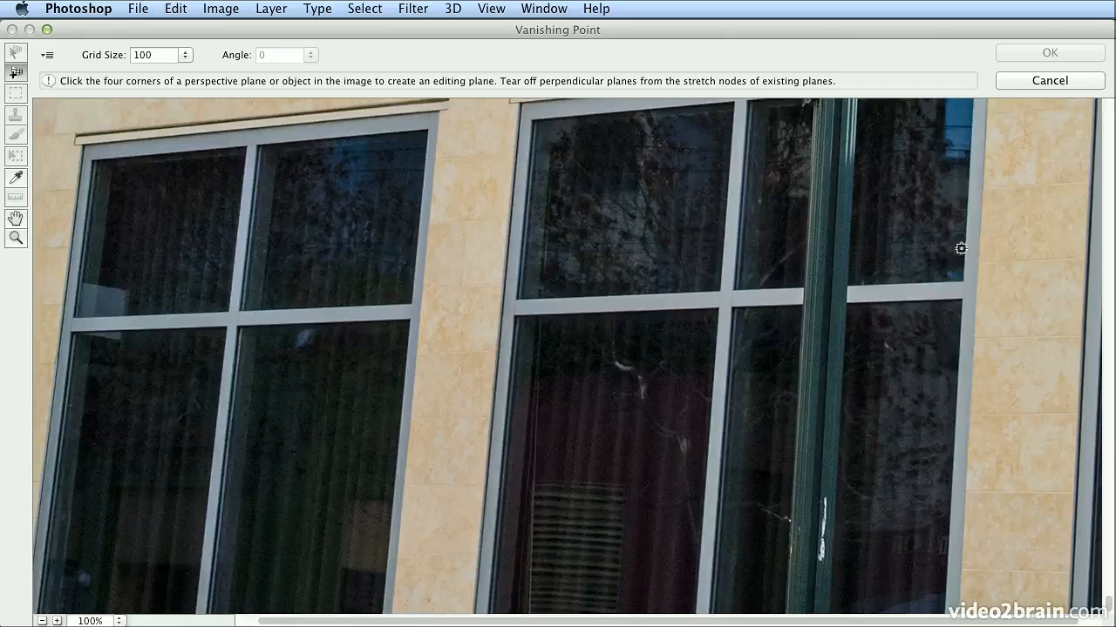
scroll(1043, 263, up, 5)
scroll(1041, 263, up, 5)
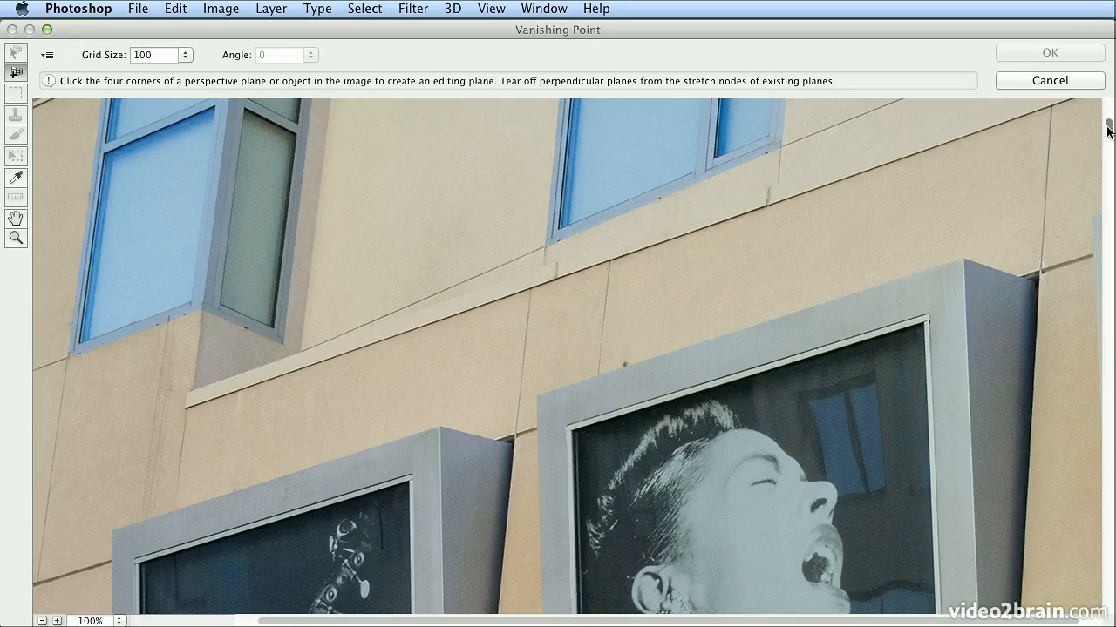
drag(1108, 130, 1091, 285)
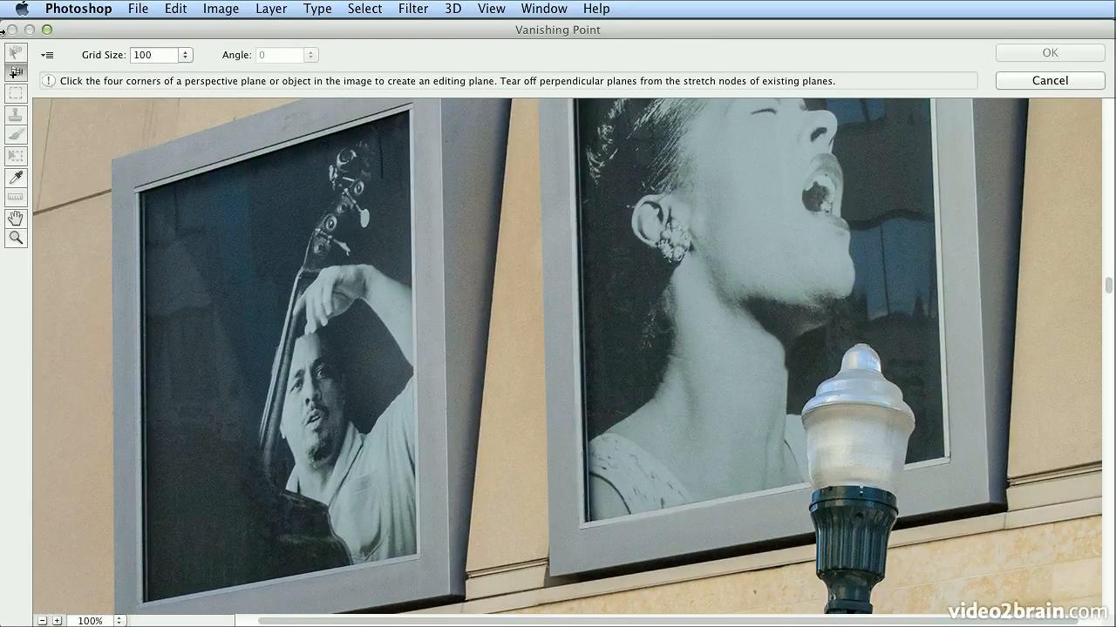
click(144, 196)
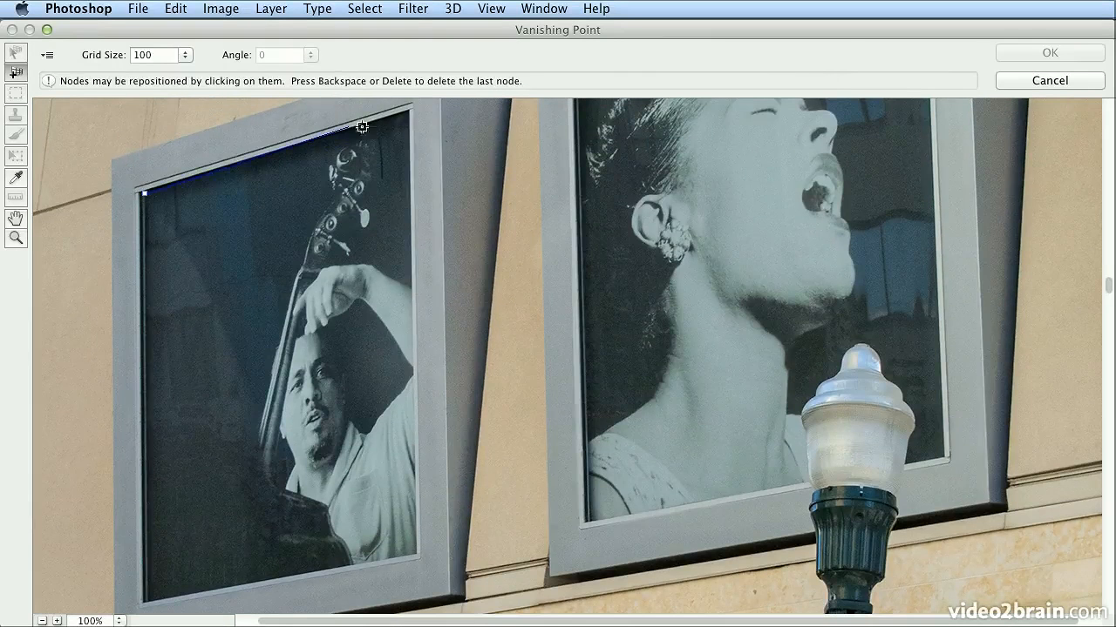
click(408, 112)
click(415, 554)
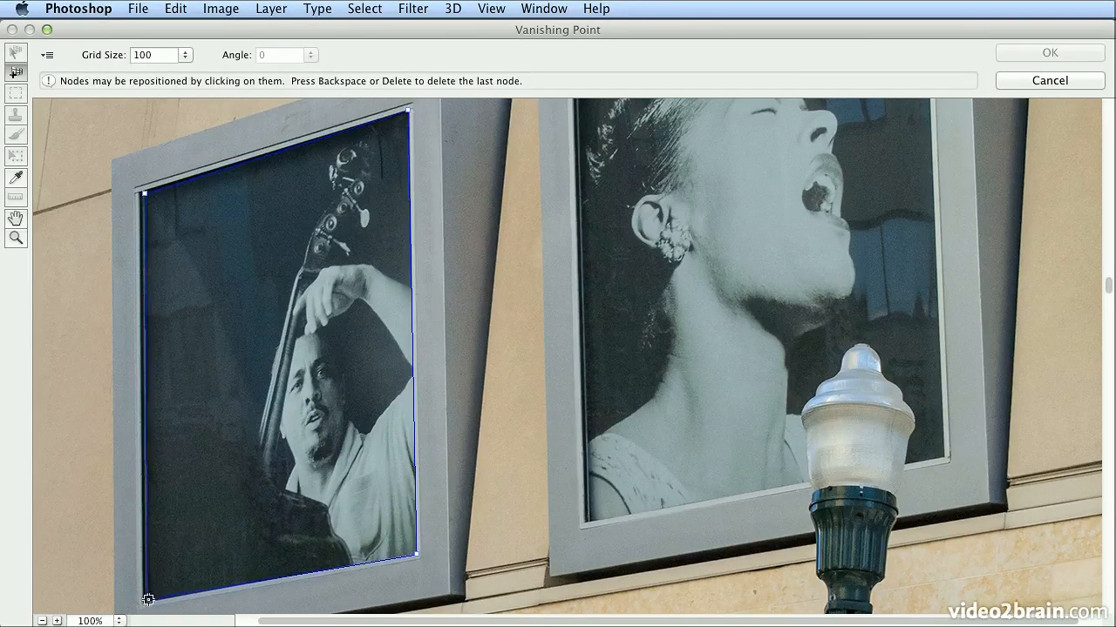
click(147, 600)
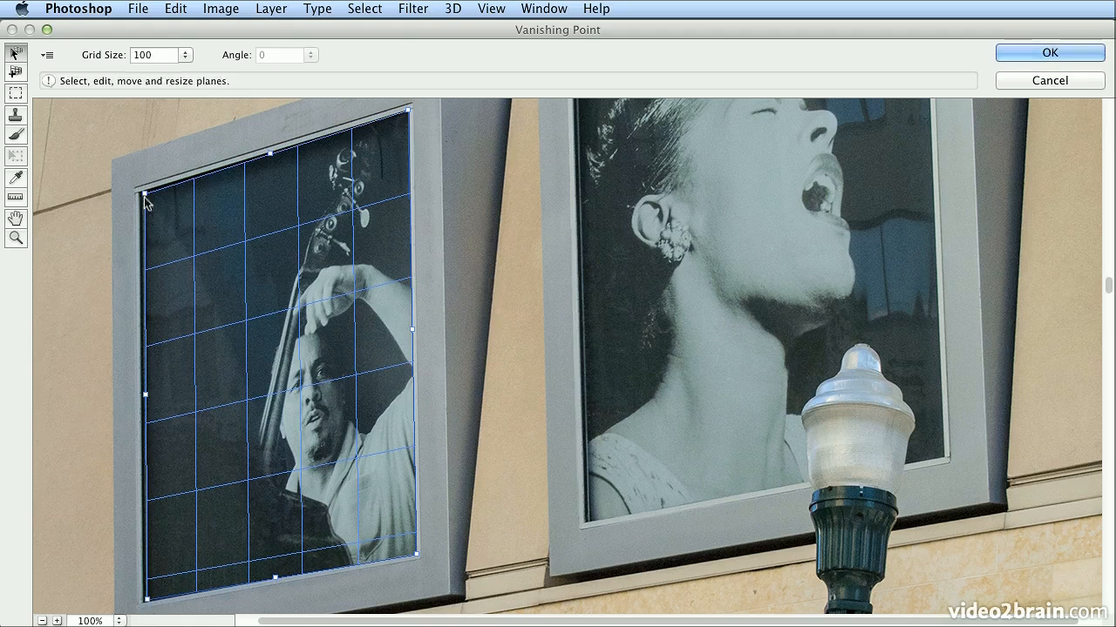
Fine-tune the corner nodes of the perspective plane to fit the inner edges of the bass player's poster.
drag(146, 197, 142, 196)
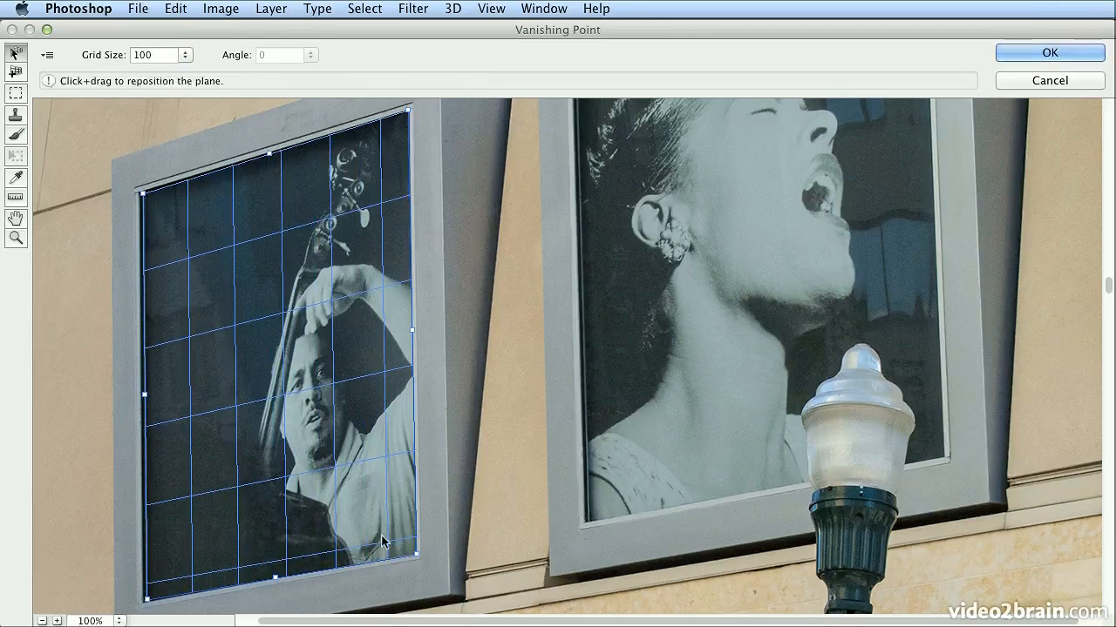
drag(416, 556, 416, 558)
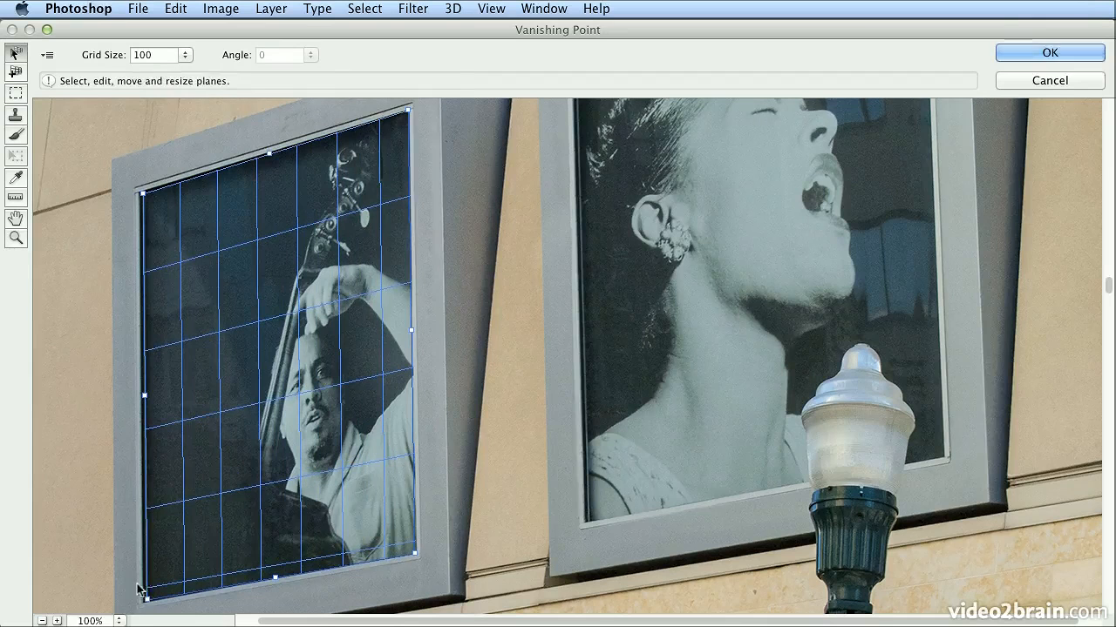
drag(144, 599, 144, 600)
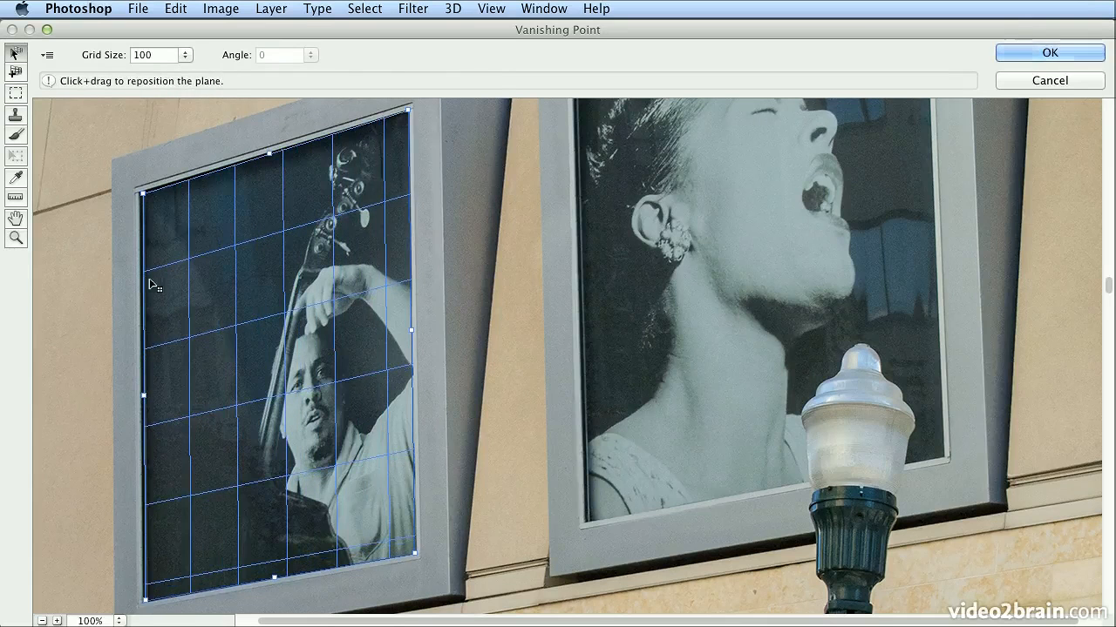
drag(142, 193, 142, 194)
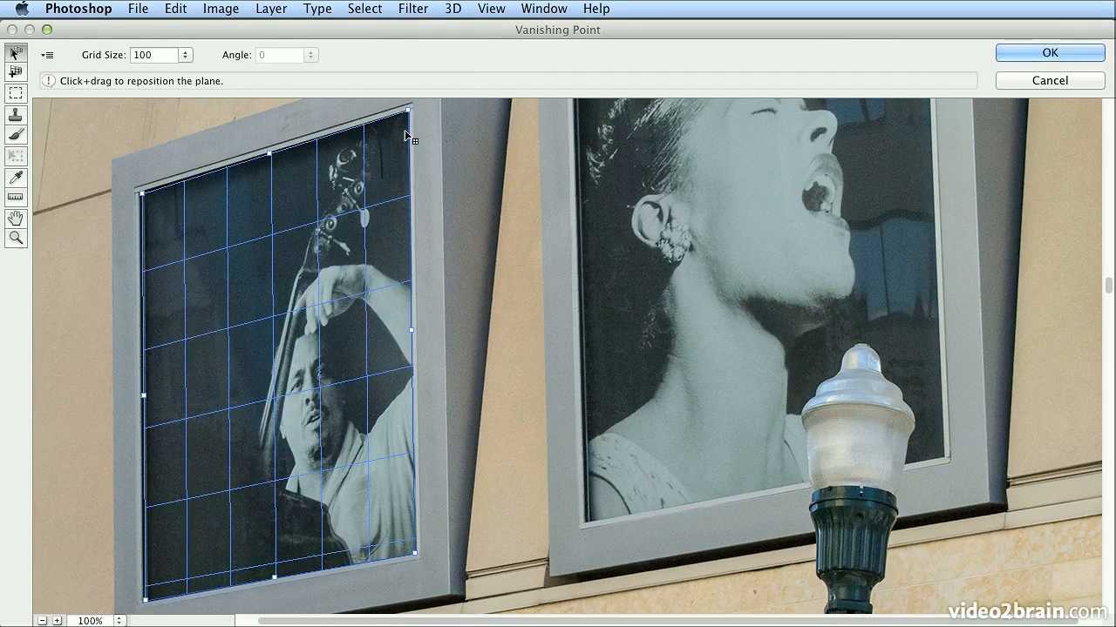
mouse_move(408, 114)
mouse_down()
mouse_move(405, 129)
mouse_move(332, 143)
mouse_move(409, 116)
mouse_up()
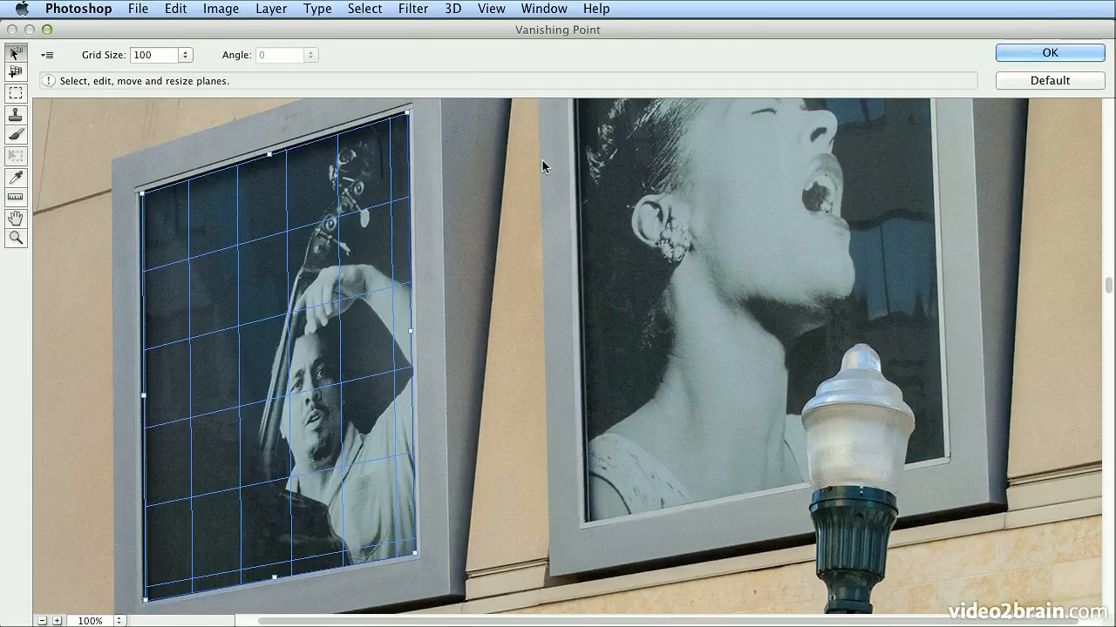
Paste the copied pug image and move it into the perspective plane, bringing the upper part of its head into the frame.
key(m)
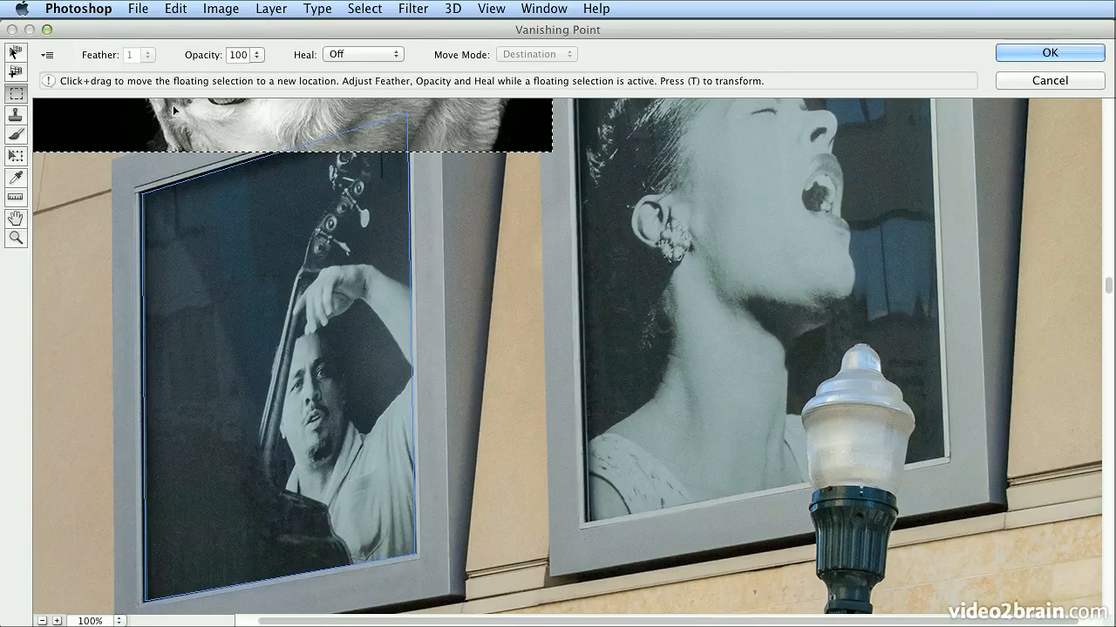
drag(185, 106, 265, 553)
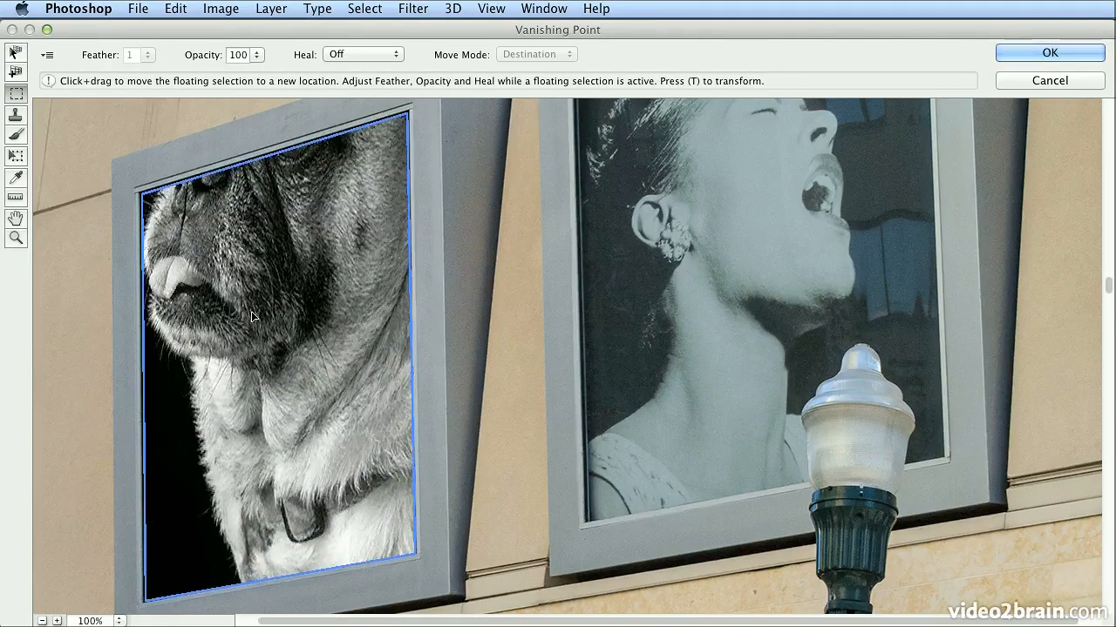
drag(267, 356, 304, 429)
drag(267, 310, 278, 383)
drag(272, 240, 298, 318)
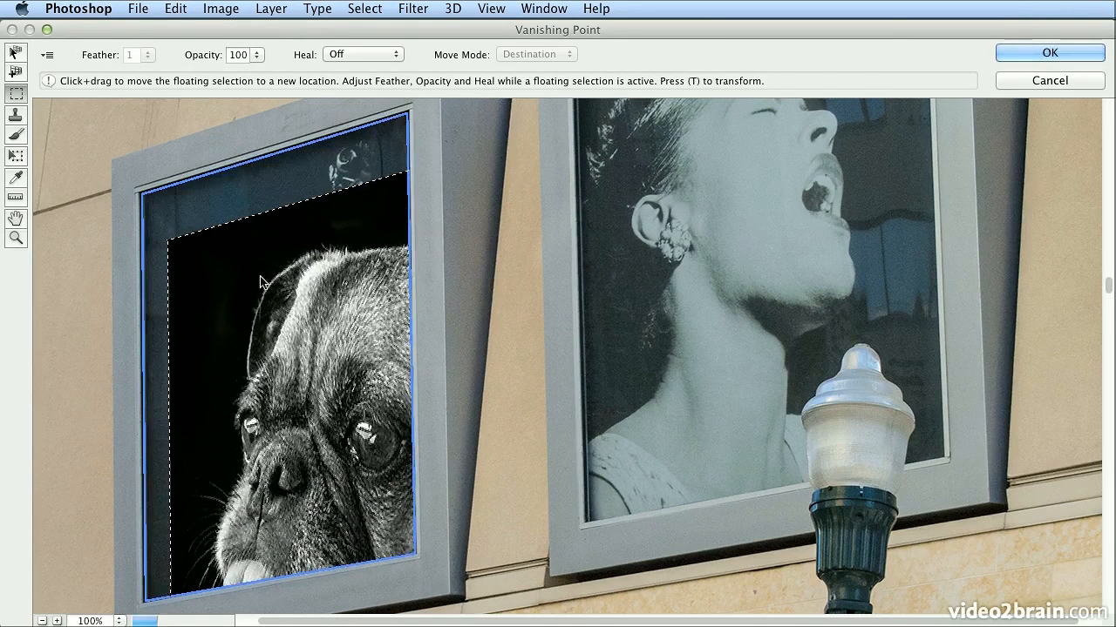
click(64, 143)
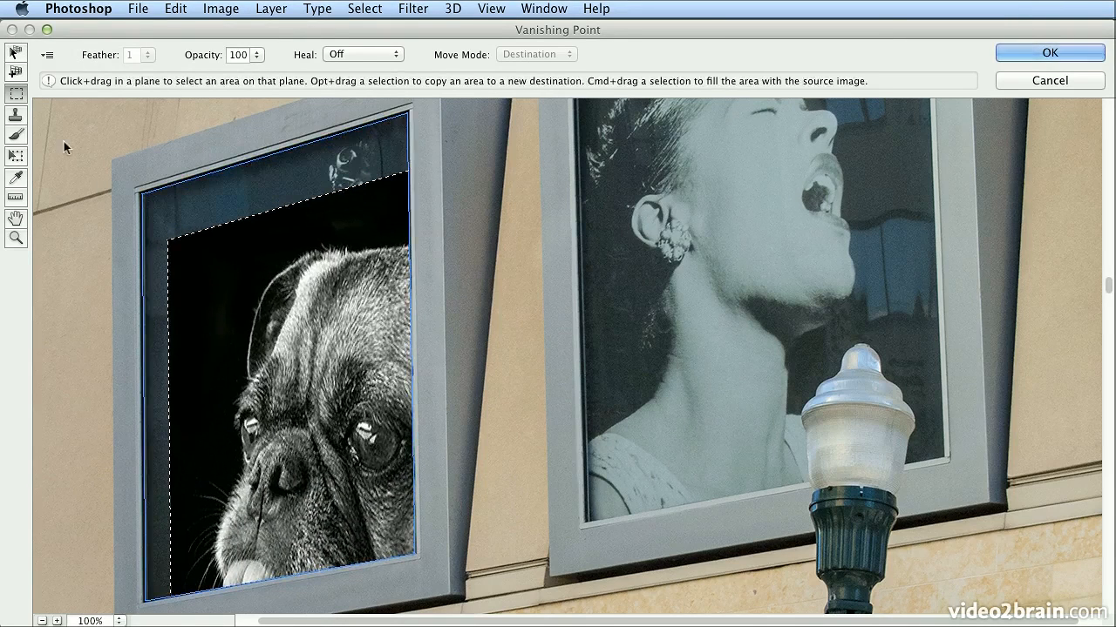
Scale down and reposition the pasted pug so its head and chest fill the first poster frame, and apply the Vanishing Point filter.
click(19, 155)
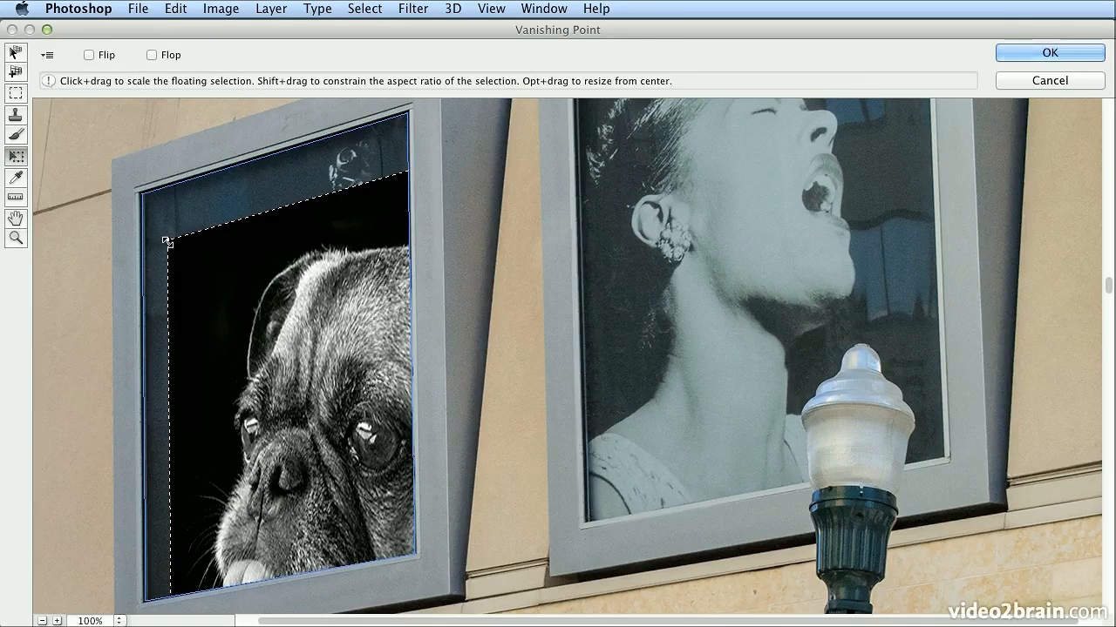
drag(165, 240, 265, 339)
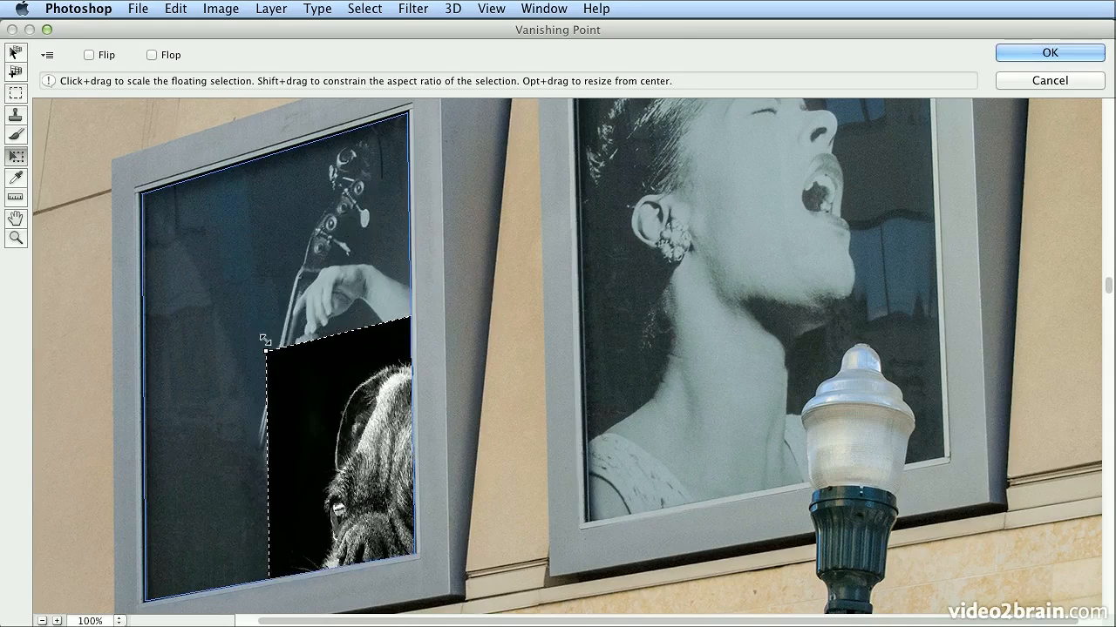
drag(323, 399, 212, 242)
drag(160, 206, 259, 303)
drag(308, 366, 209, 273)
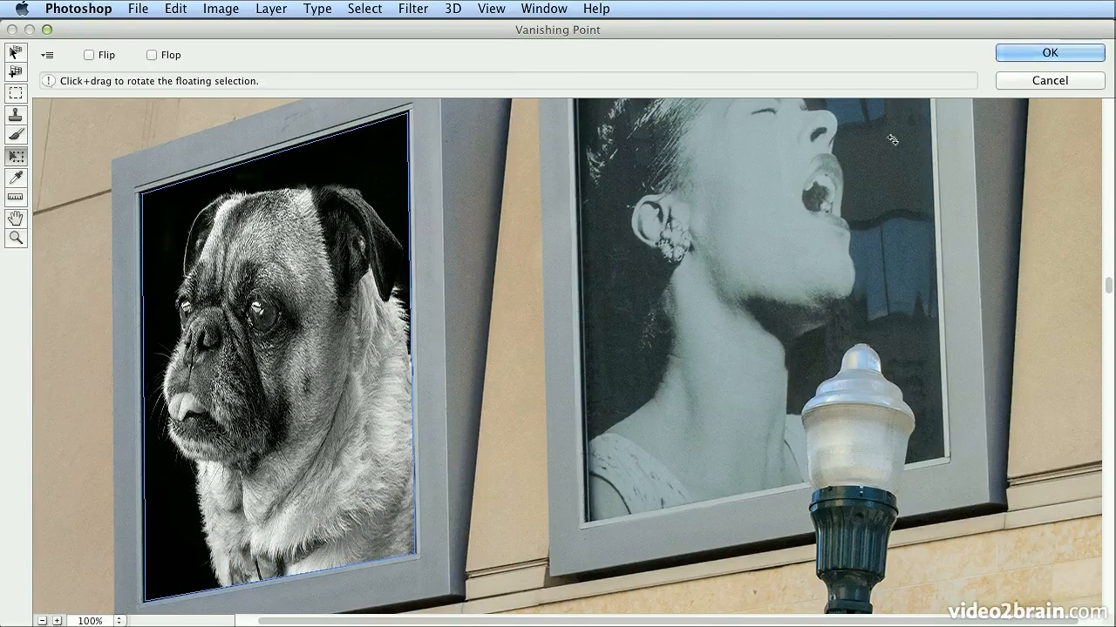
click(1007, 52)
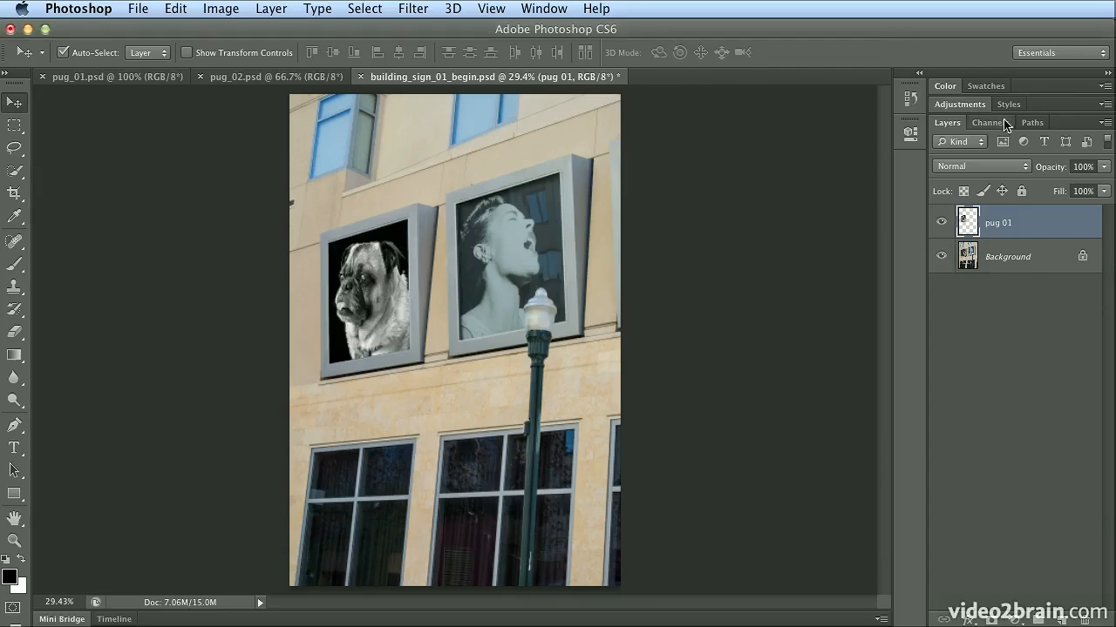
Try the Multiply, Soft Light and Screen blend modes on the pug 01 layer and return it to Normal.
click(1006, 165)
click(1008, 210)
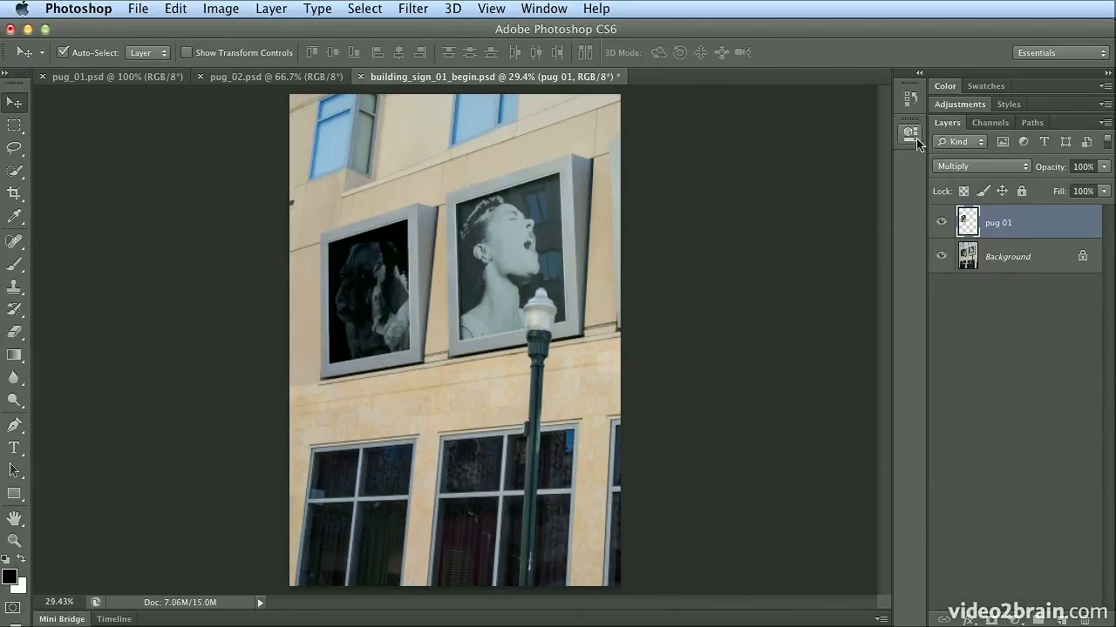
click(964, 165)
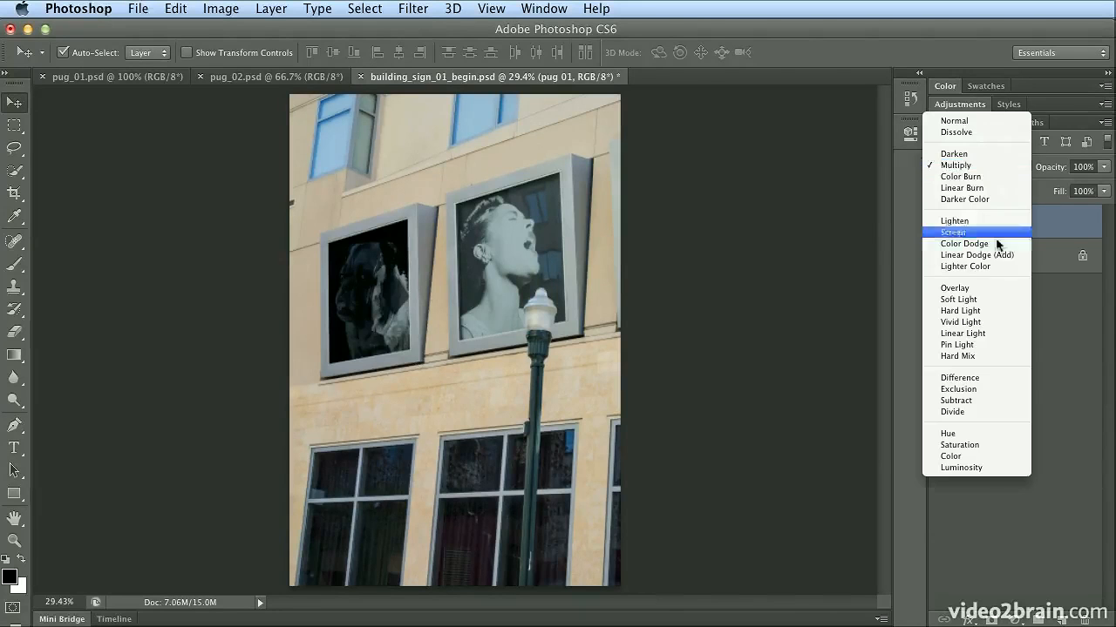
click(1011, 301)
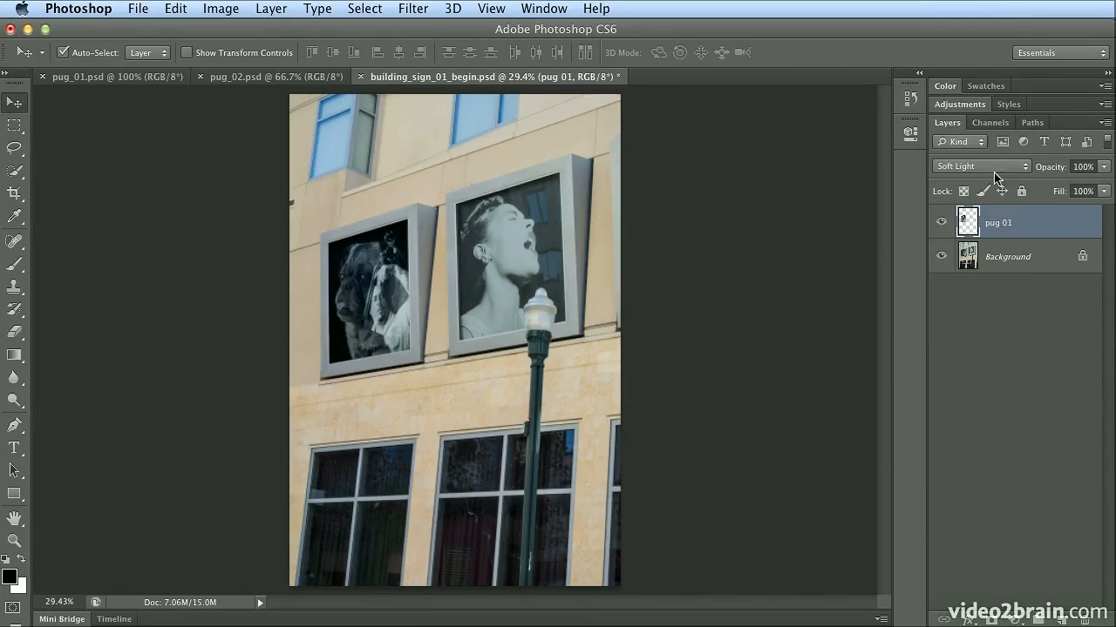
click(981, 166)
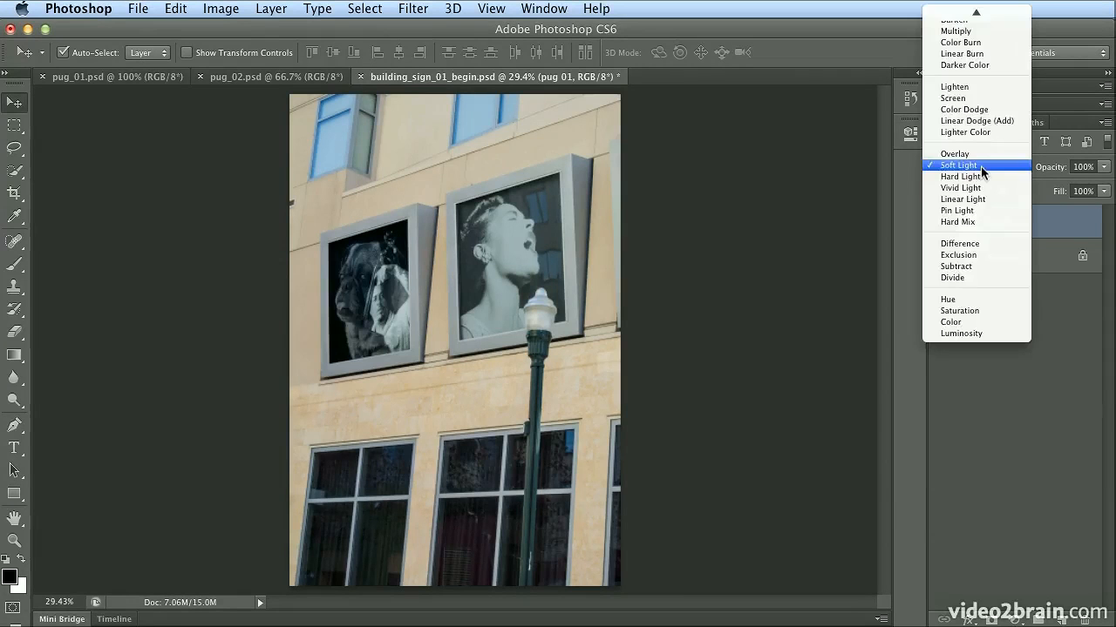
click(978, 98)
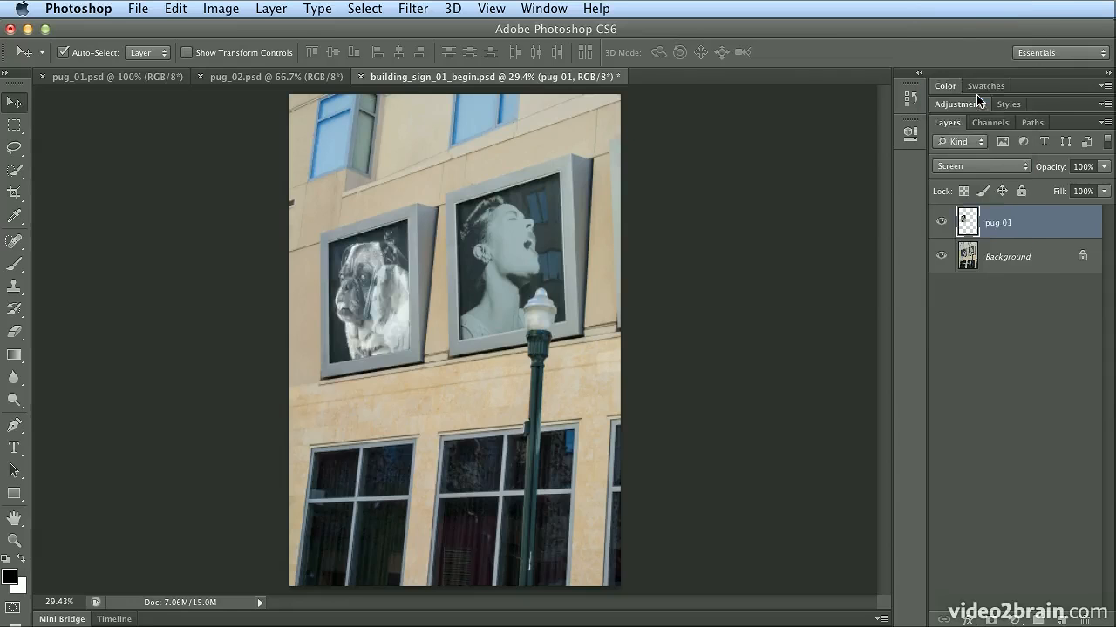
click(980, 167)
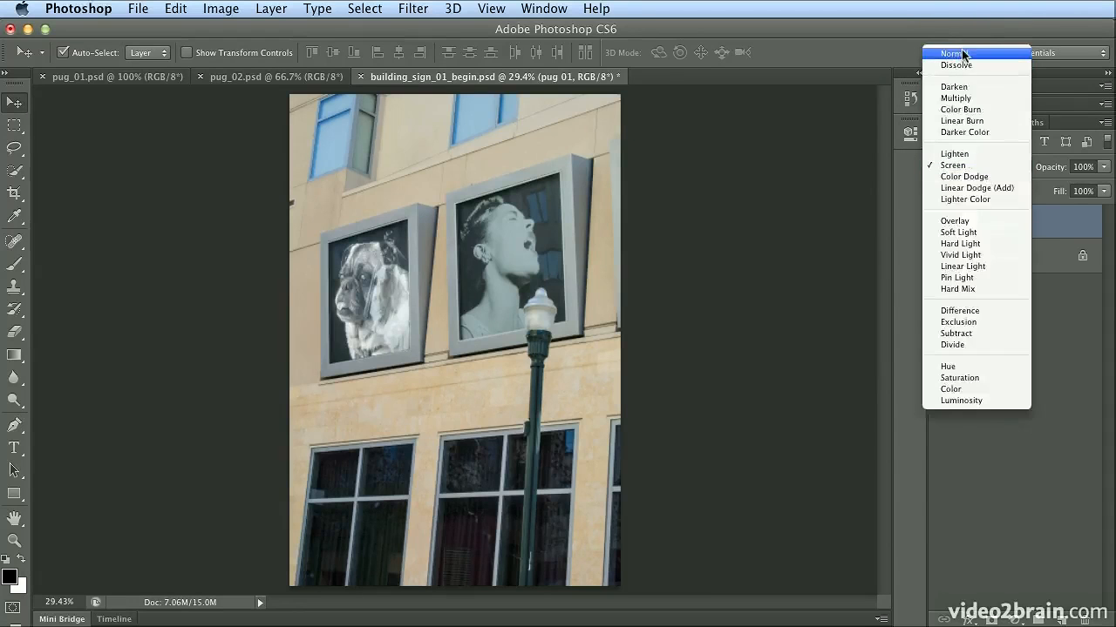
click(963, 54)
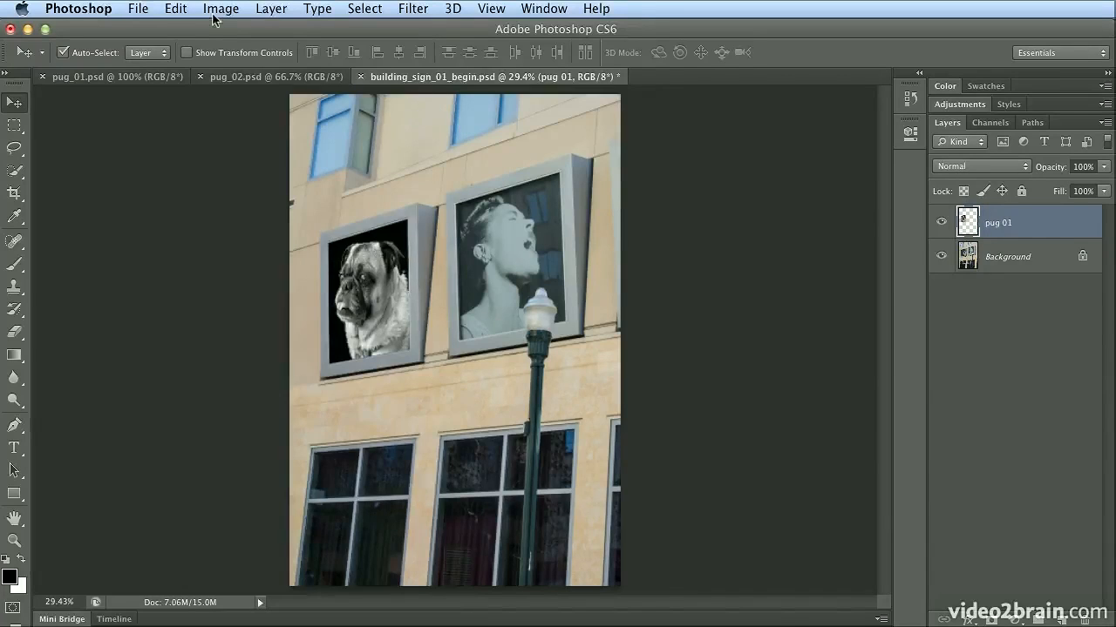
Create a new empty layer named "pug 02" above the pug 01 layer.
click(277, 9)
mouse_move(279, 30)
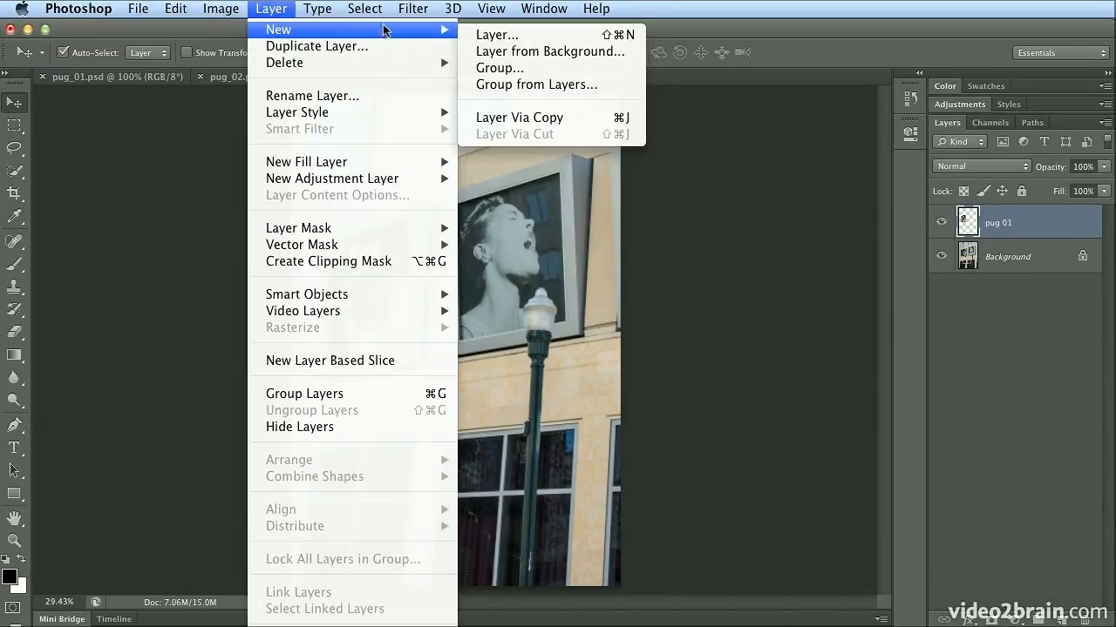
click(484, 35)
text(pug )
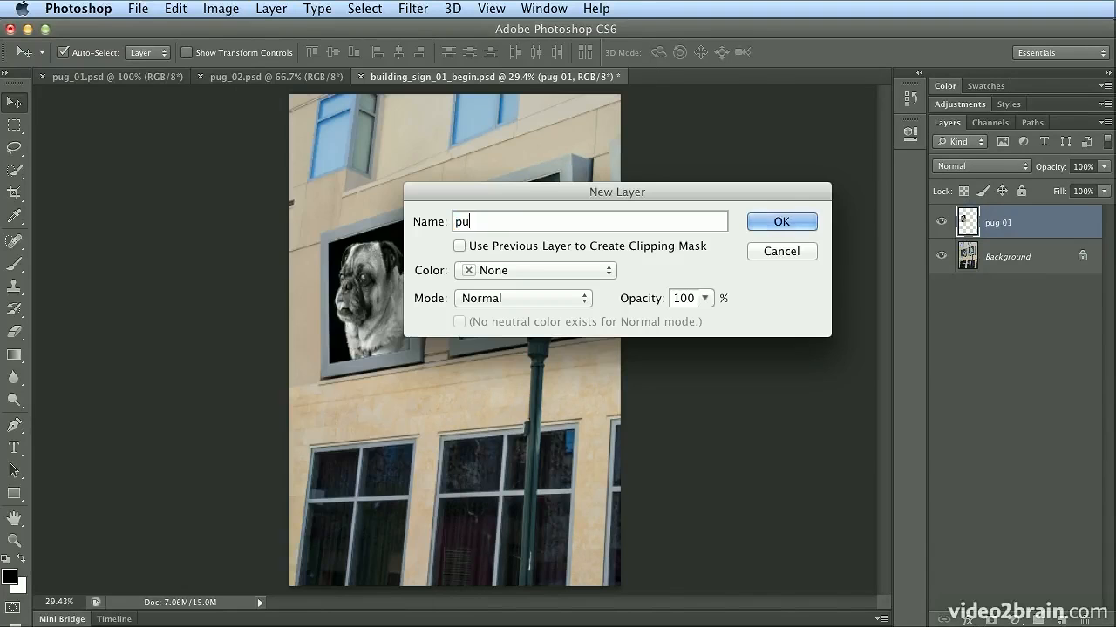
text(02)
key(Return)
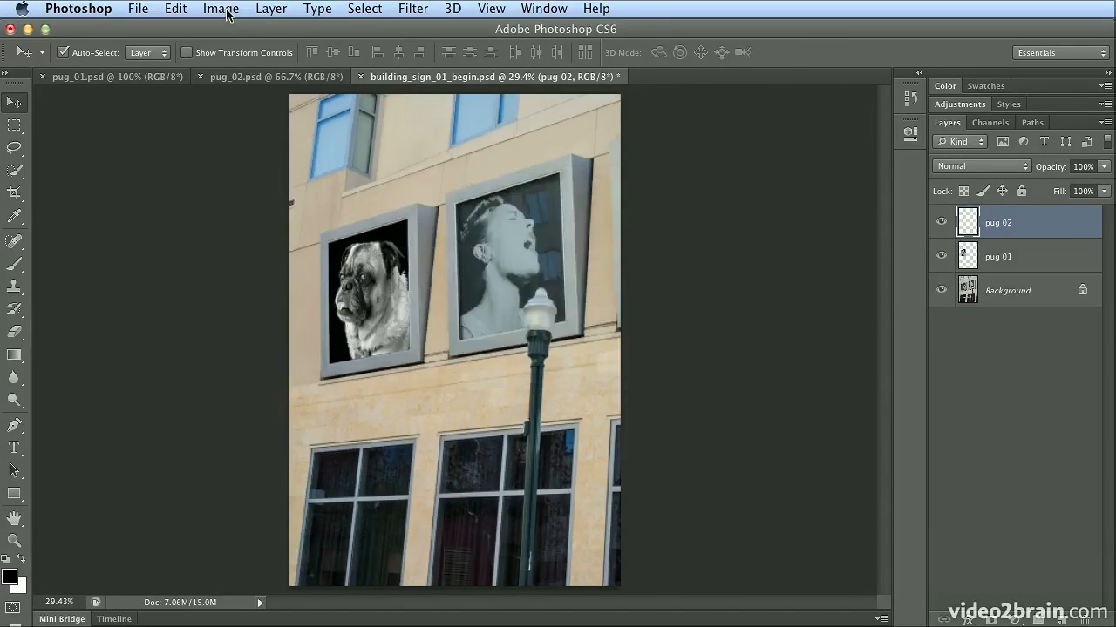
Select the entire pug image in pug_02.psd and copy it.
click(304, 75)
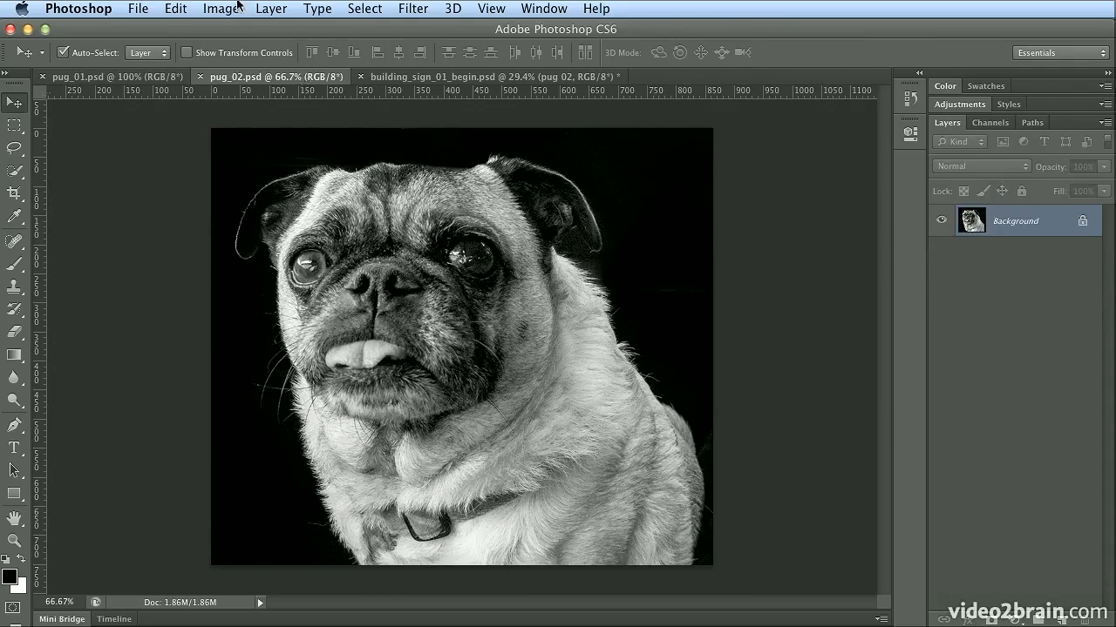
click(184, 9)
mouse_move(339, 5)
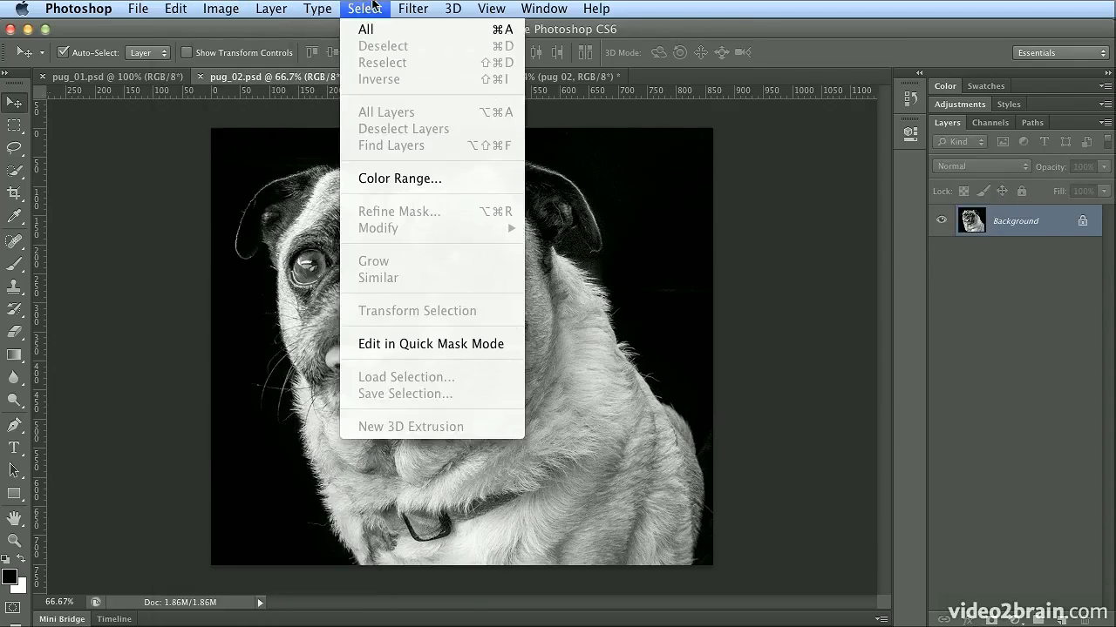
click(372, 35)
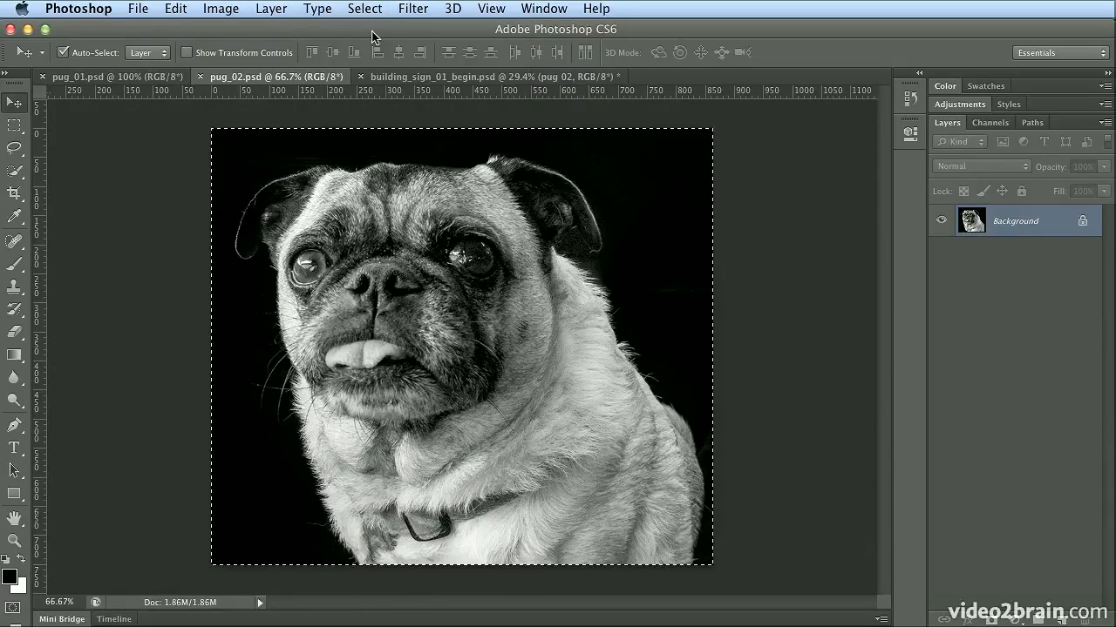
click(172, 7)
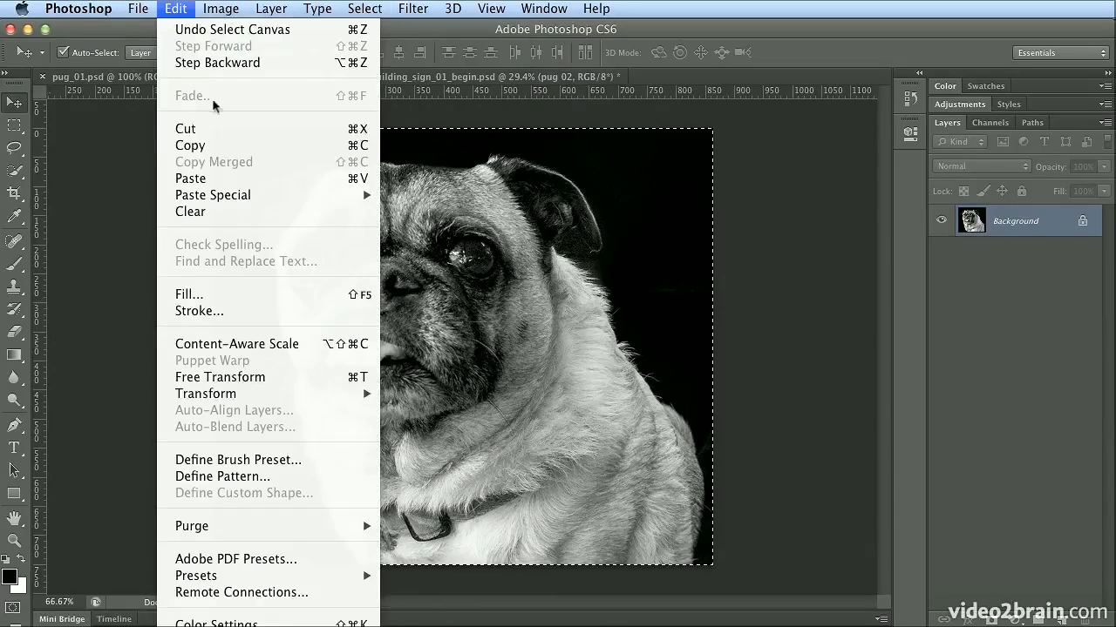
click(246, 143)
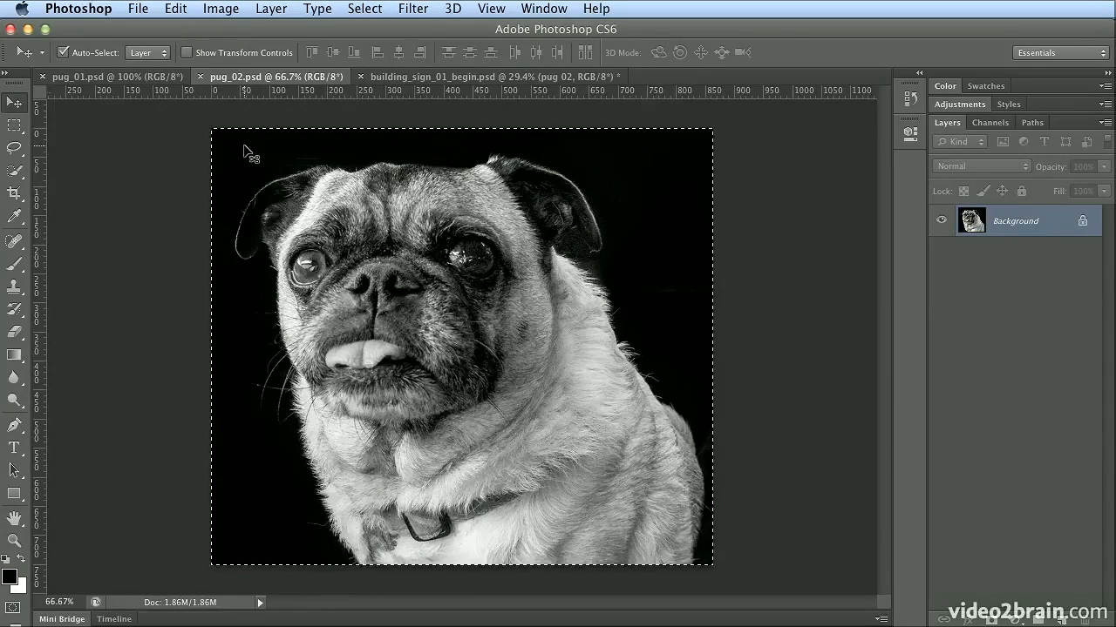
Return to building_sign_01_begin.psd and start the Vanishing Point filter on the pug 02 layer.
click(400, 81)
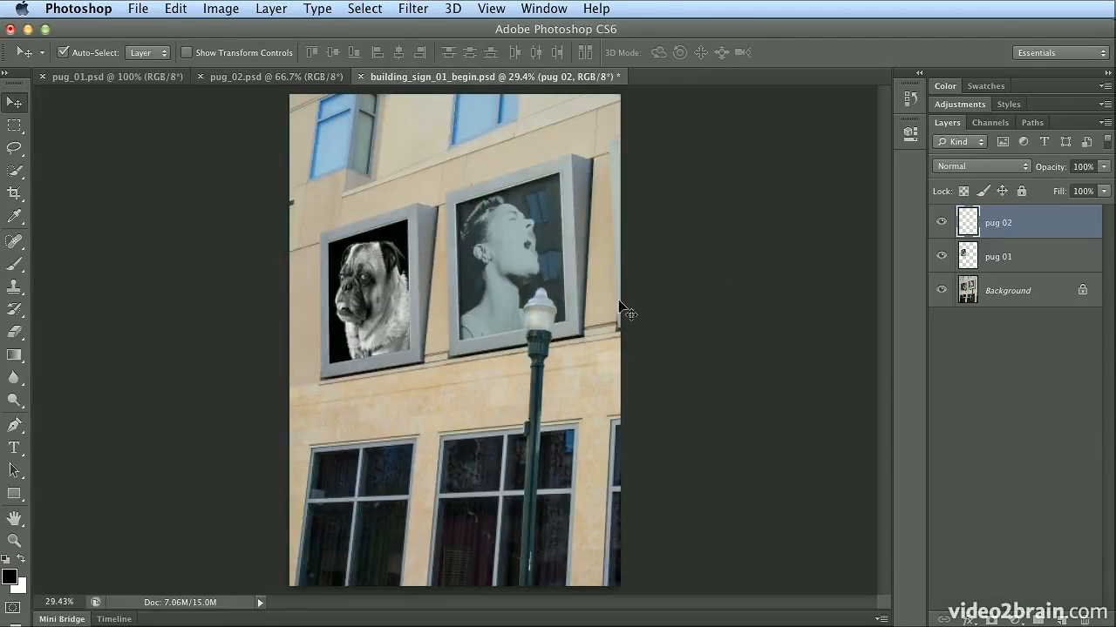
click(412, 8)
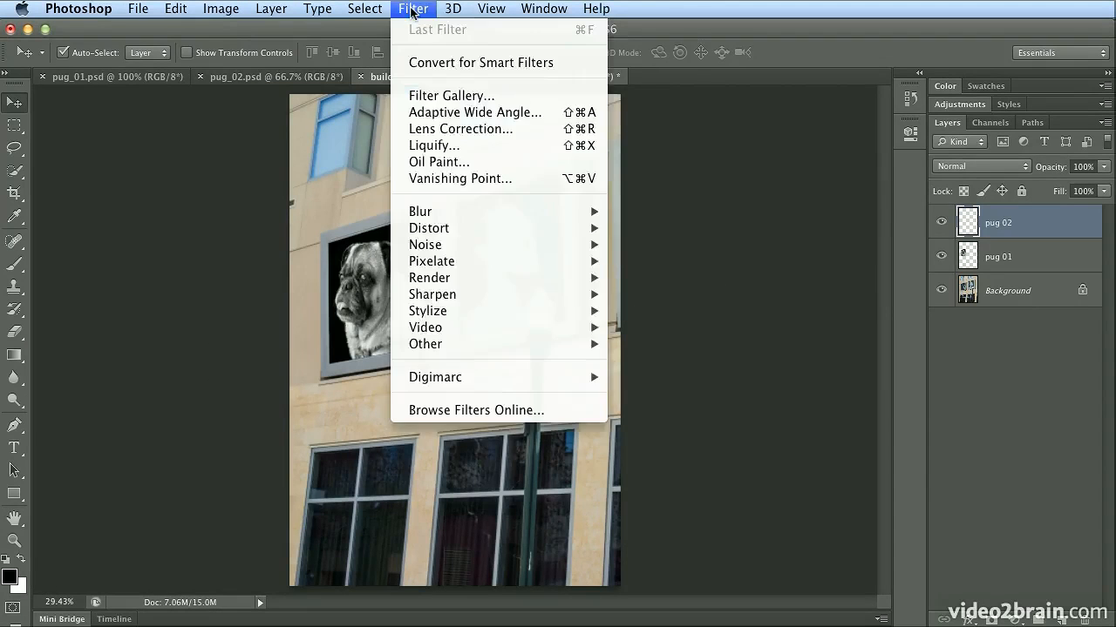
click(445, 179)
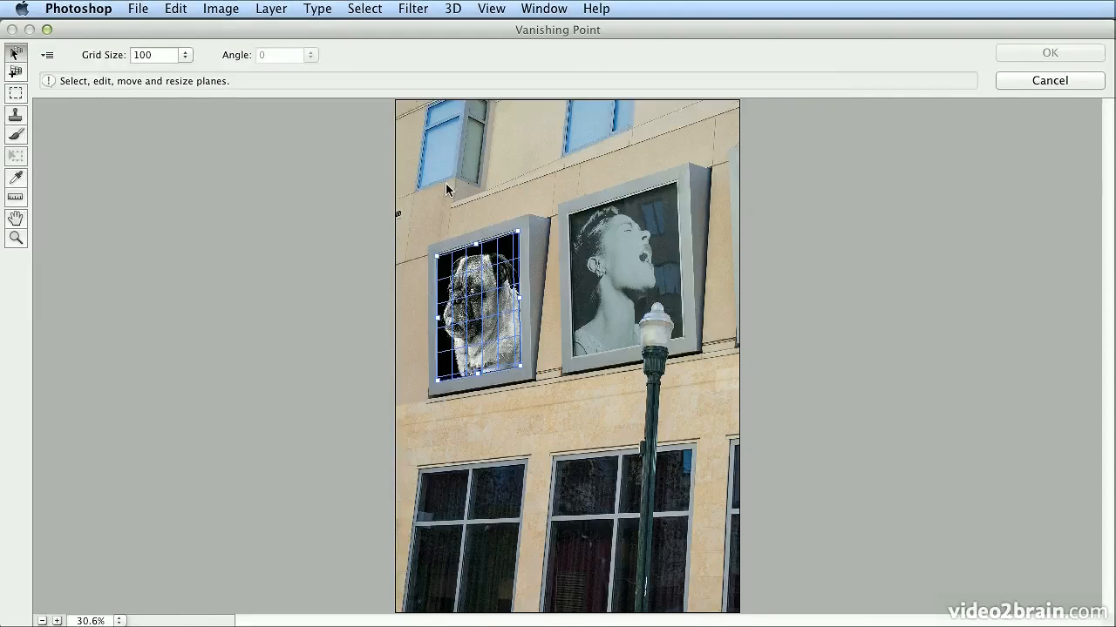
Define a four-corner perspective plane on the inner edges of the singer's poster frame and fine-tune its upper-left corner node.
key(super+plus)
key(super+plus)
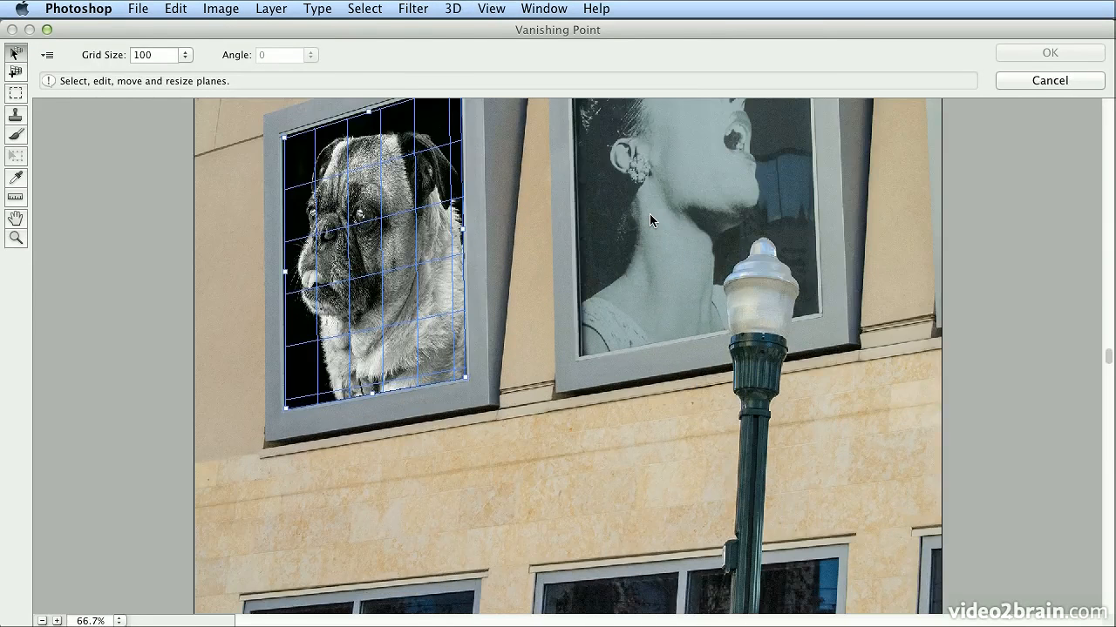
key(h)
drag(668, 214, 527, 378)
key(v)
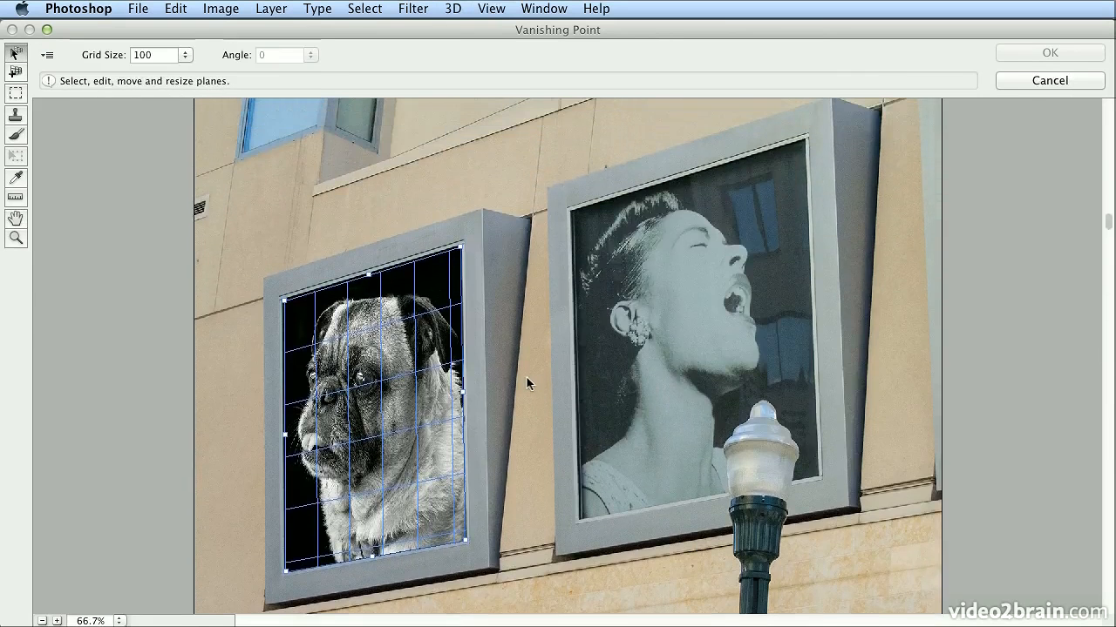
key(super+plus)
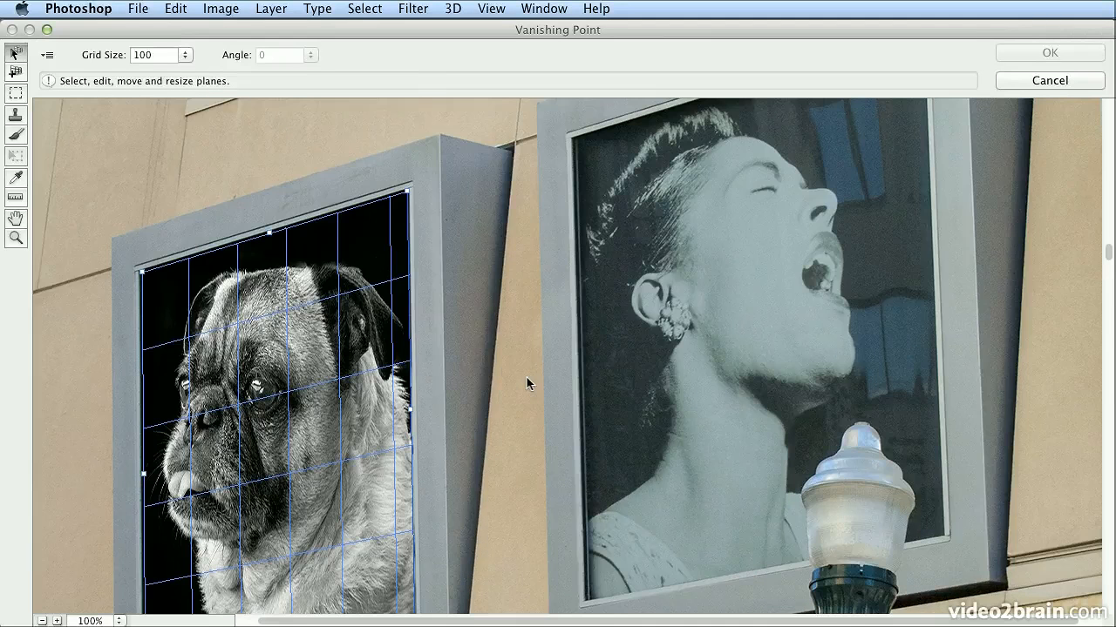
key(h)
drag(526, 378, 456, 380)
key(v)
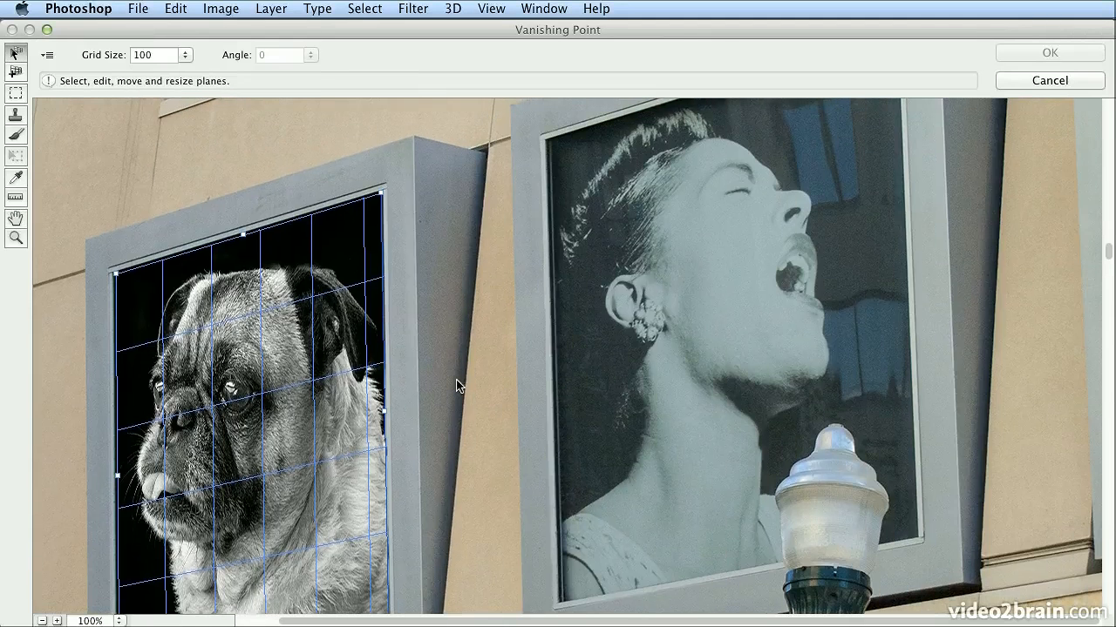
scroll(558, 307, up, 5)
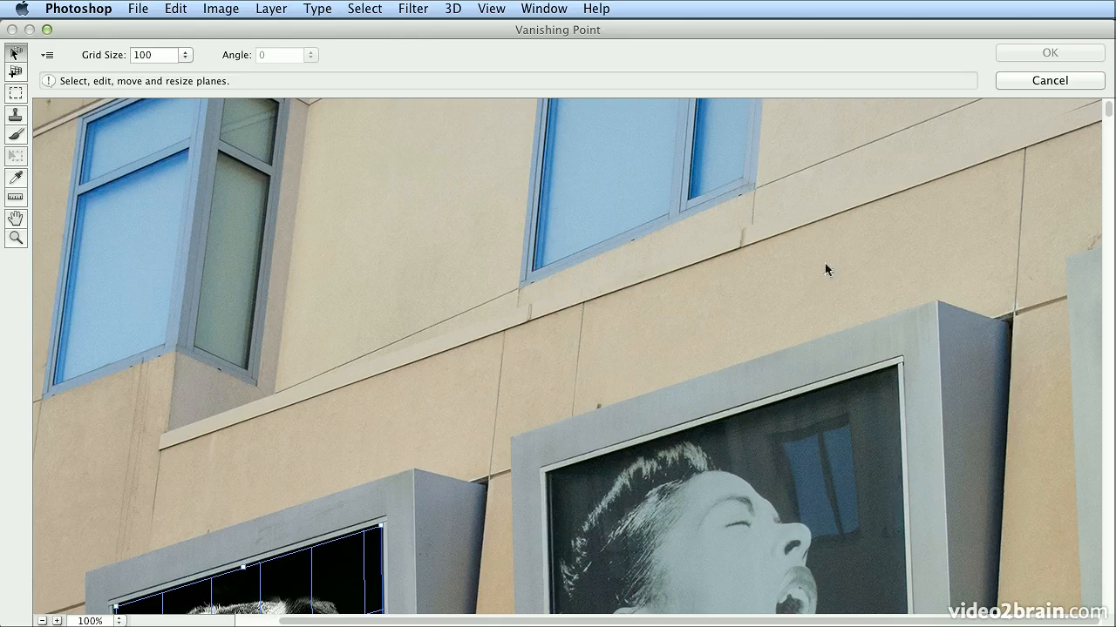
drag(1107, 112, 1109, 225)
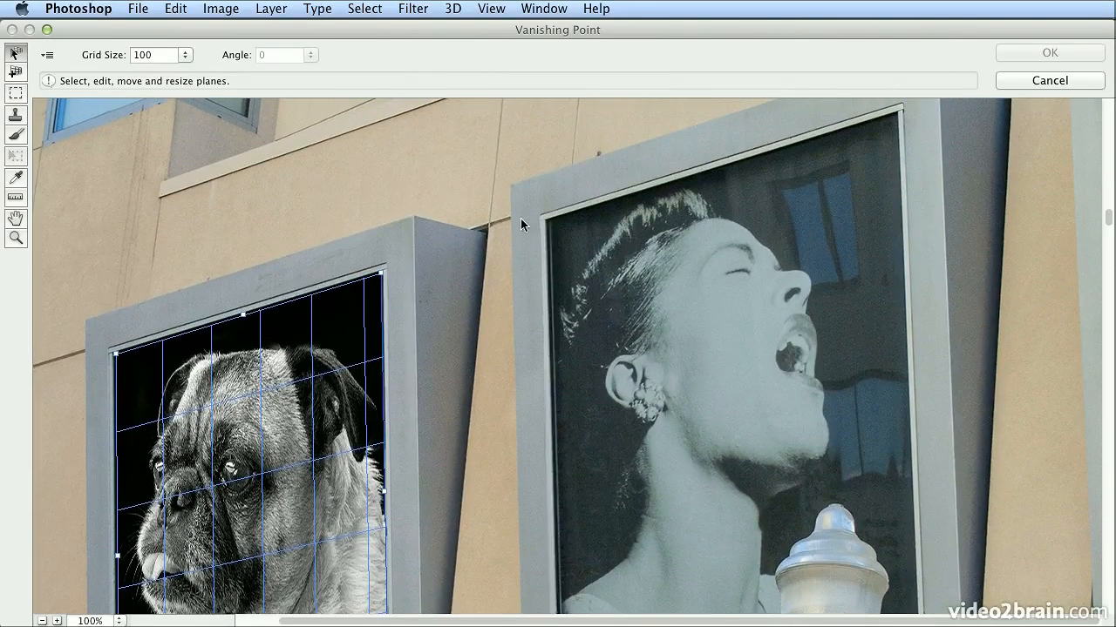
click(9, 77)
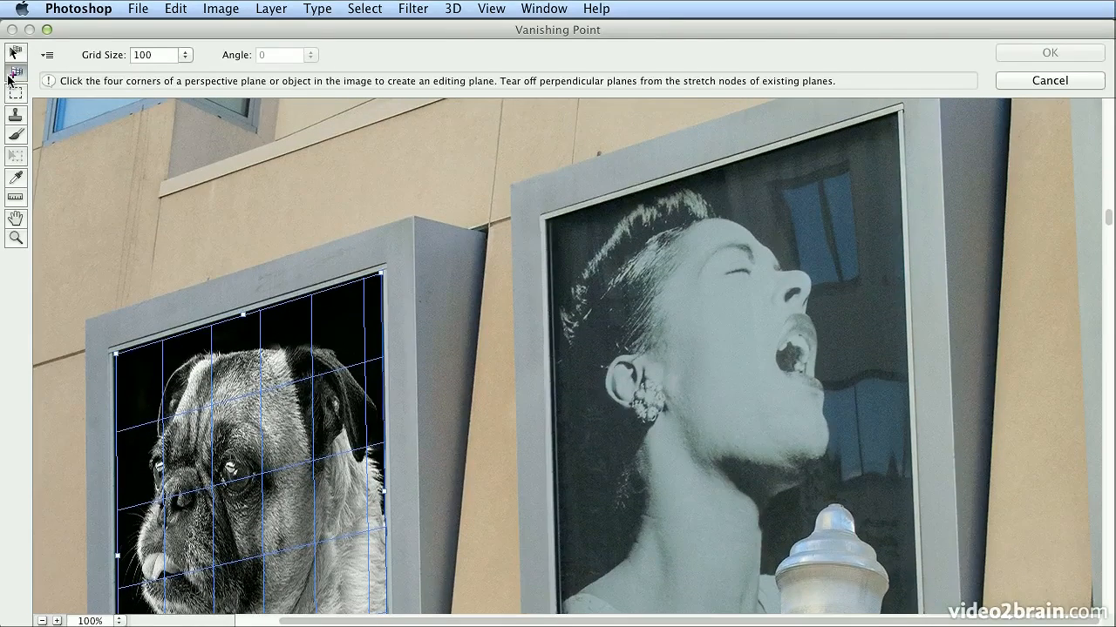
click(550, 224)
click(898, 113)
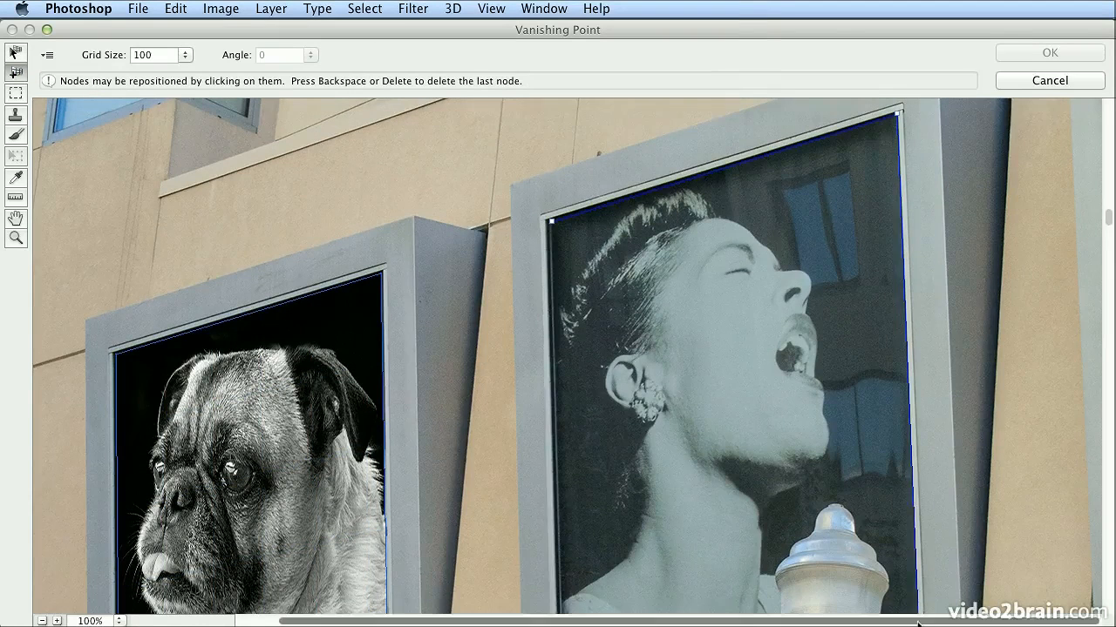
scroll(919, 603, down, 2)
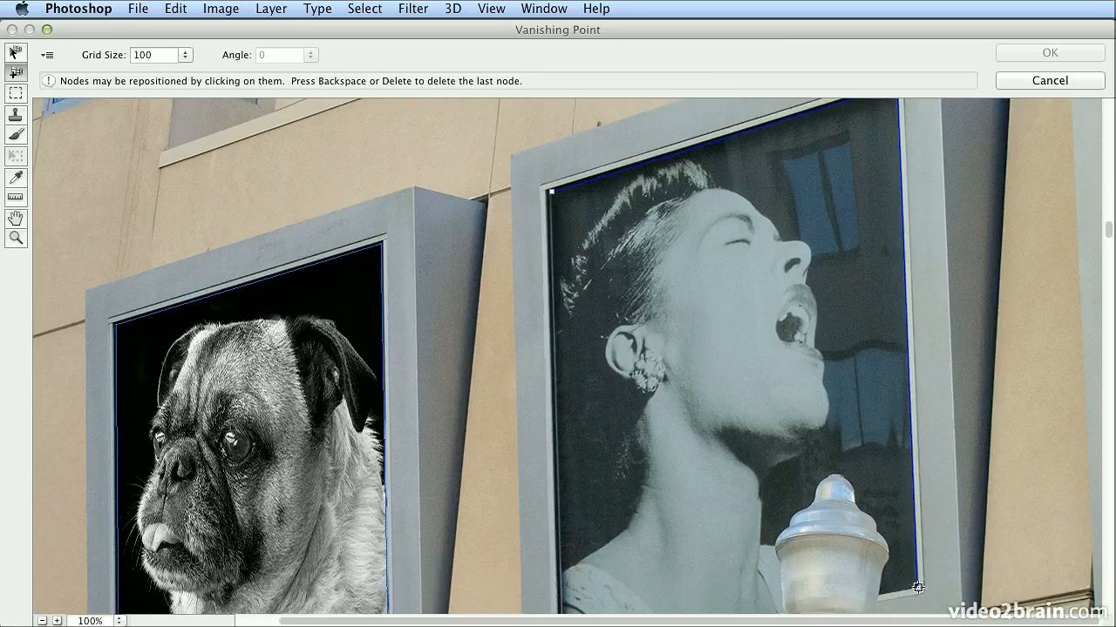
click(917, 587)
scroll(785, 606, down, 2)
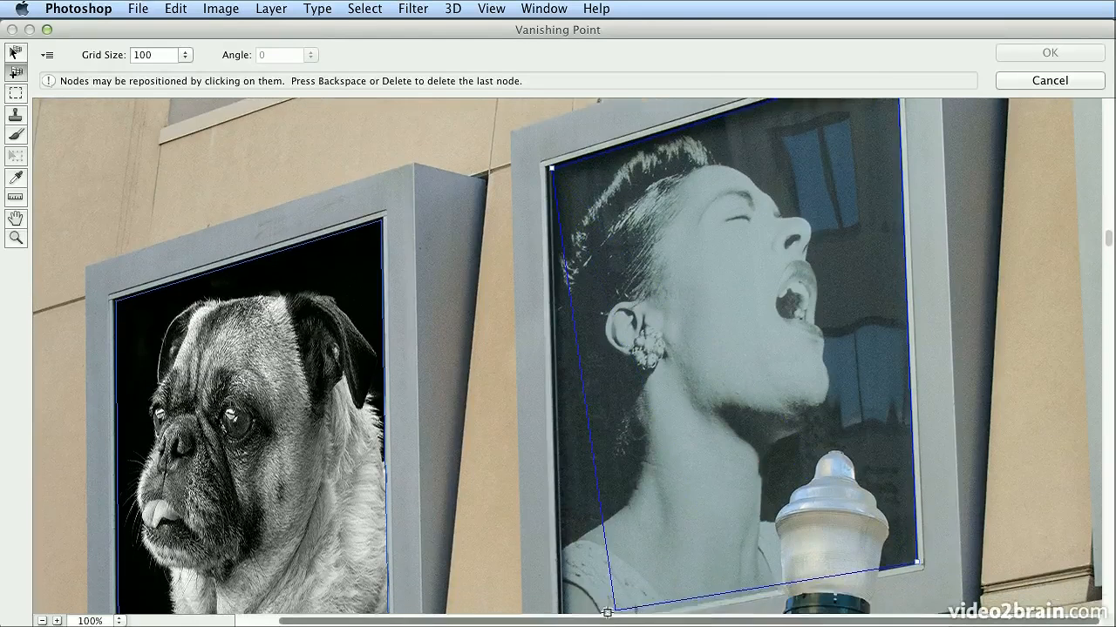
scroll(602, 613, down, 1)
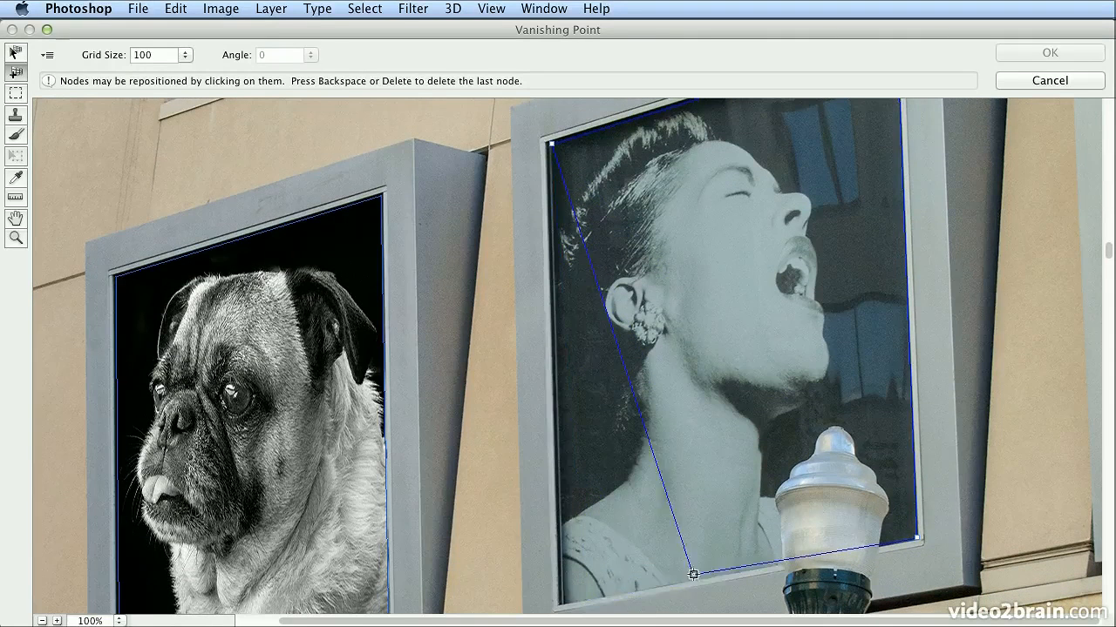
click(563, 603)
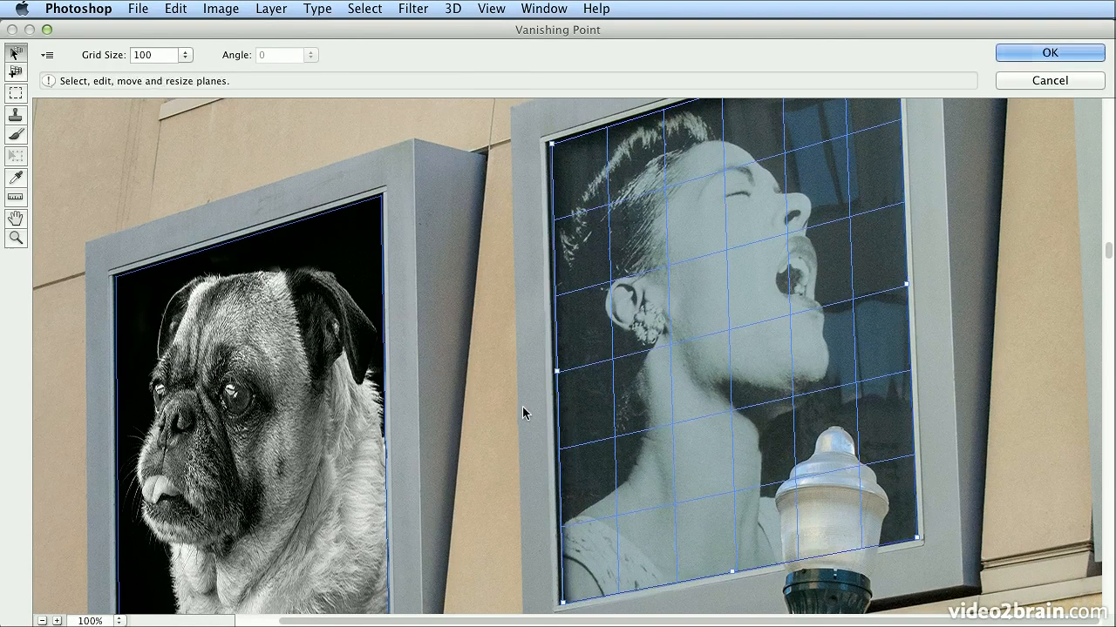
drag(552, 145, 550, 144)
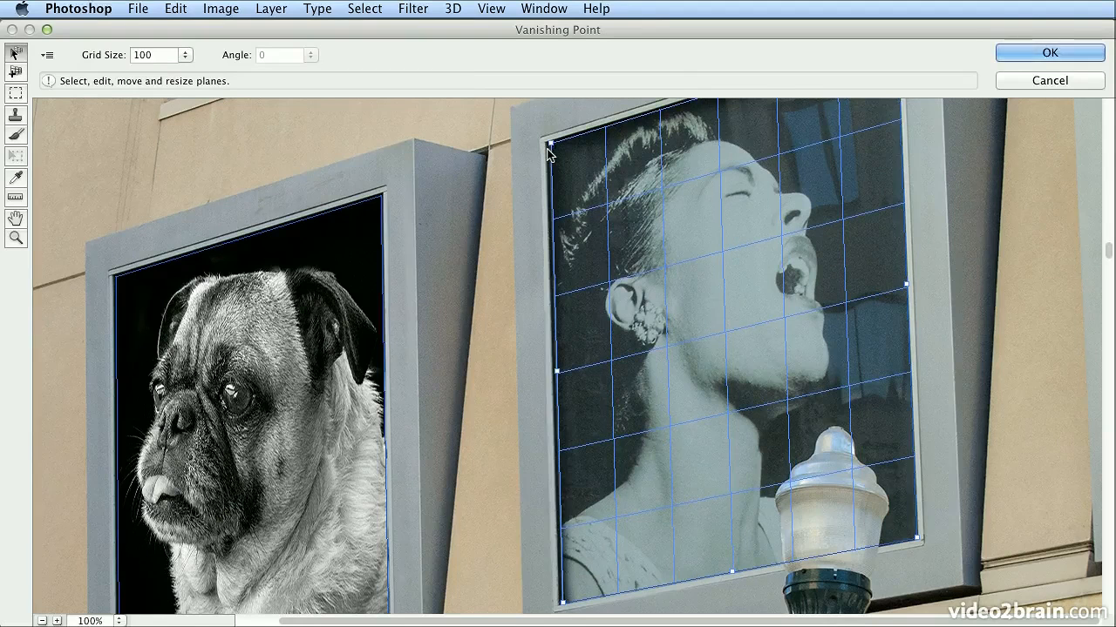
Paste the copied pug image and move it into the perspective plane over the singer's poster.
key(alt)
key(super+v)
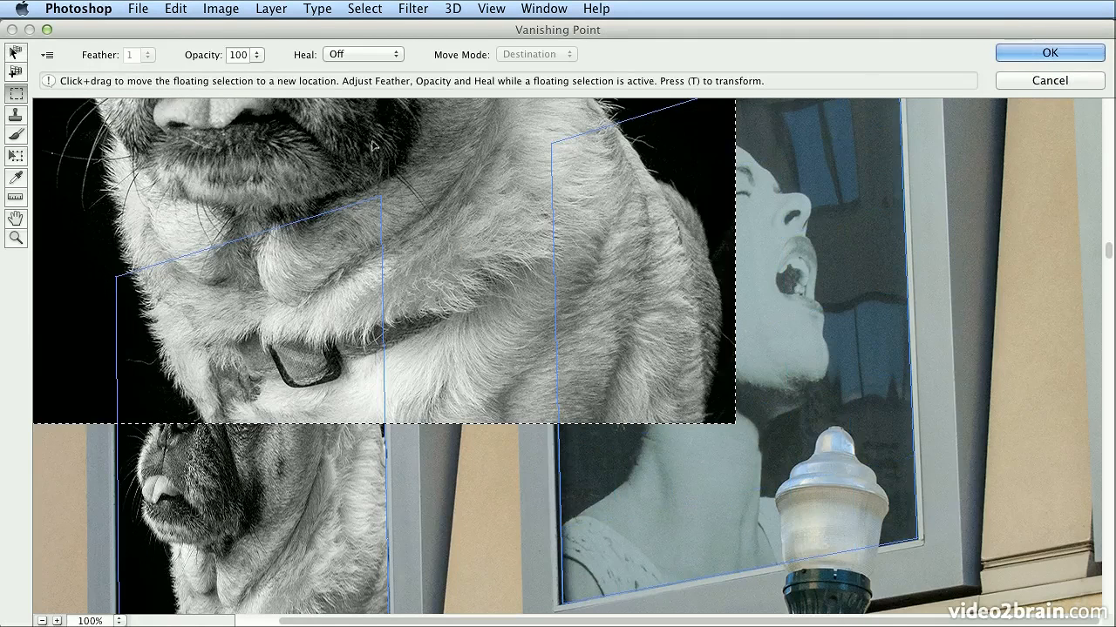
drag(353, 149, 748, 475)
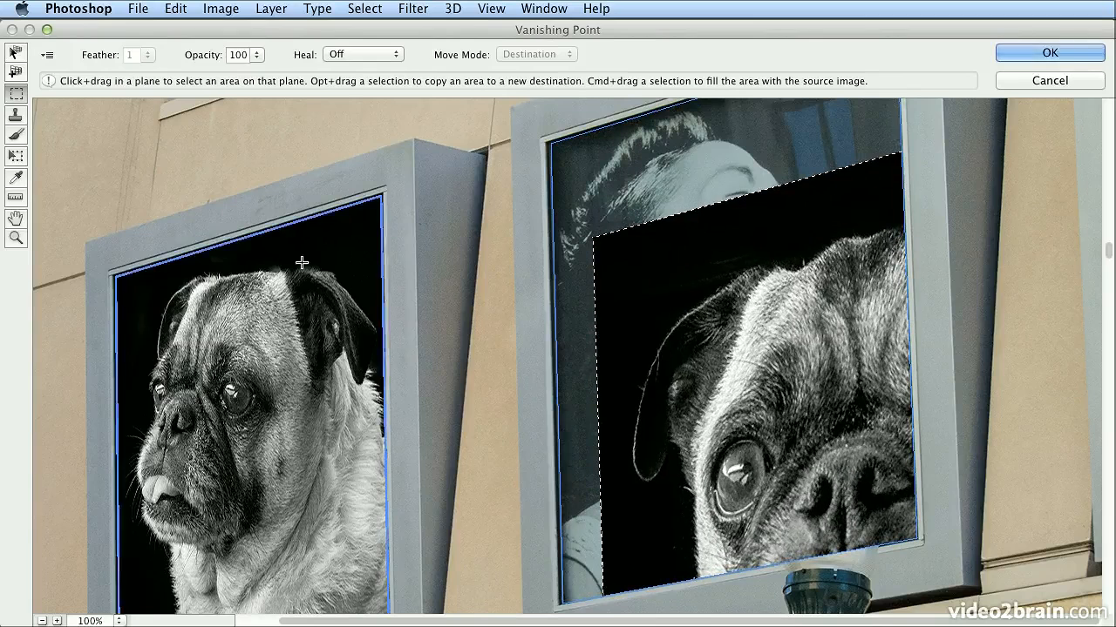
Scale the floating pug image down with the Transform tool and position it to fill the singer's poster frame, applying the filter.
click(19, 157)
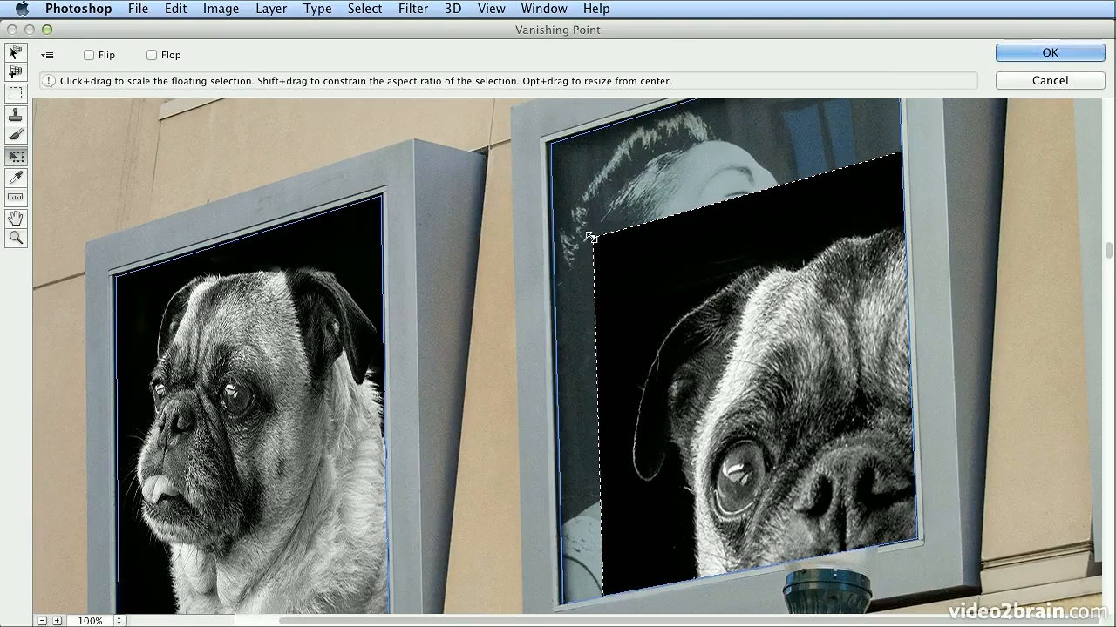
drag(590, 237, 618, 209)
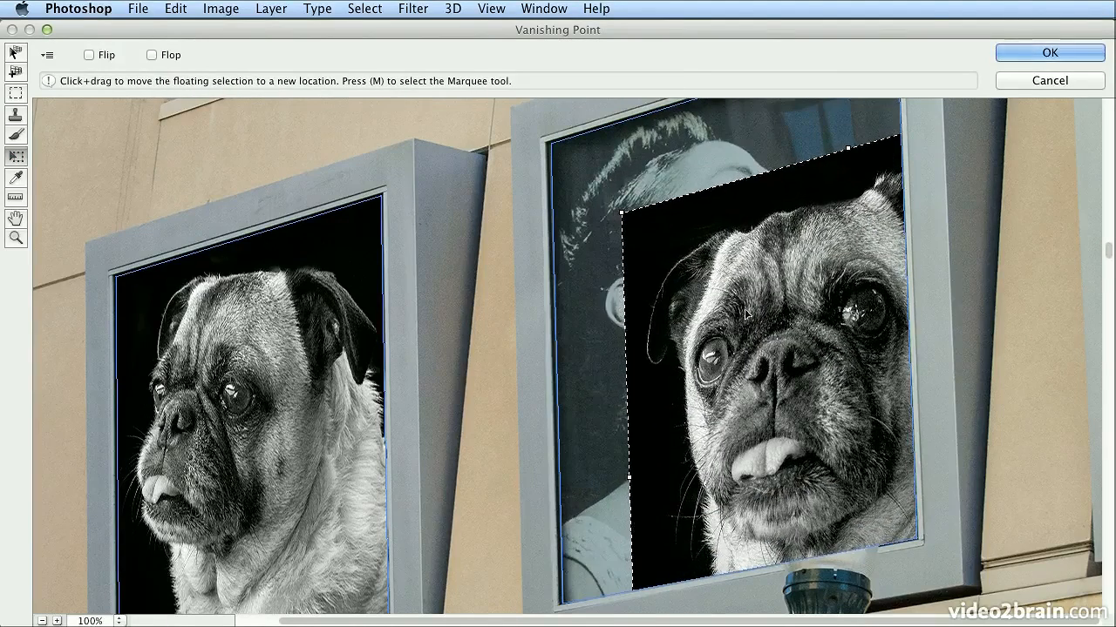
mouse_move(714, 283)
mouse_down()
mouse_move(675, 242)
mouse_move(723, 280)
mouse_up()
drag(593, 175, 626, 203)
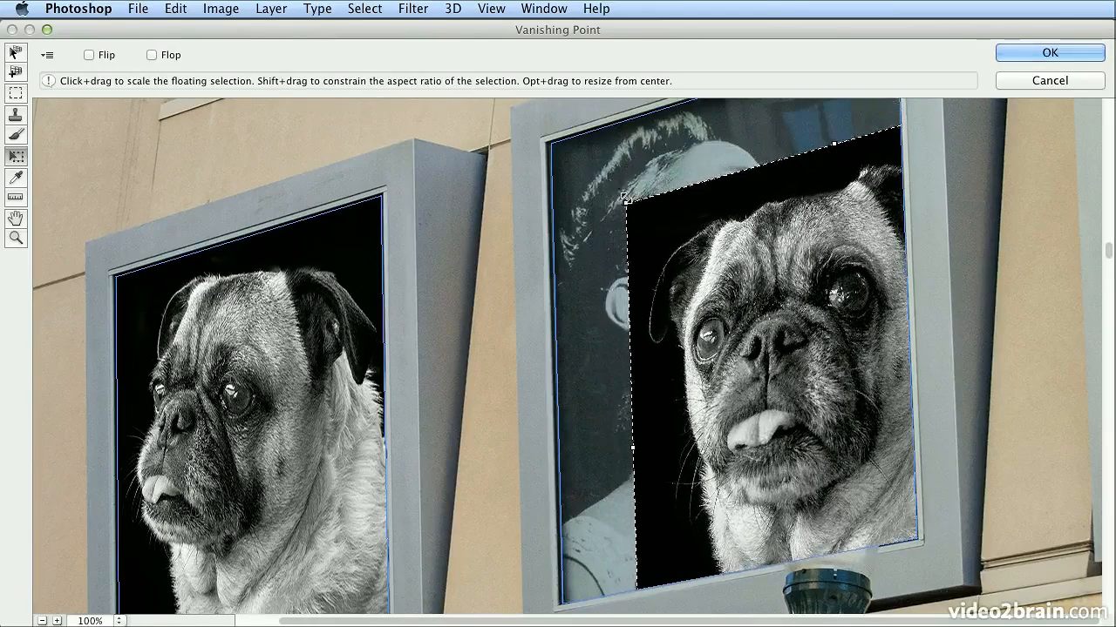
drag(751, 287, 664, 220)
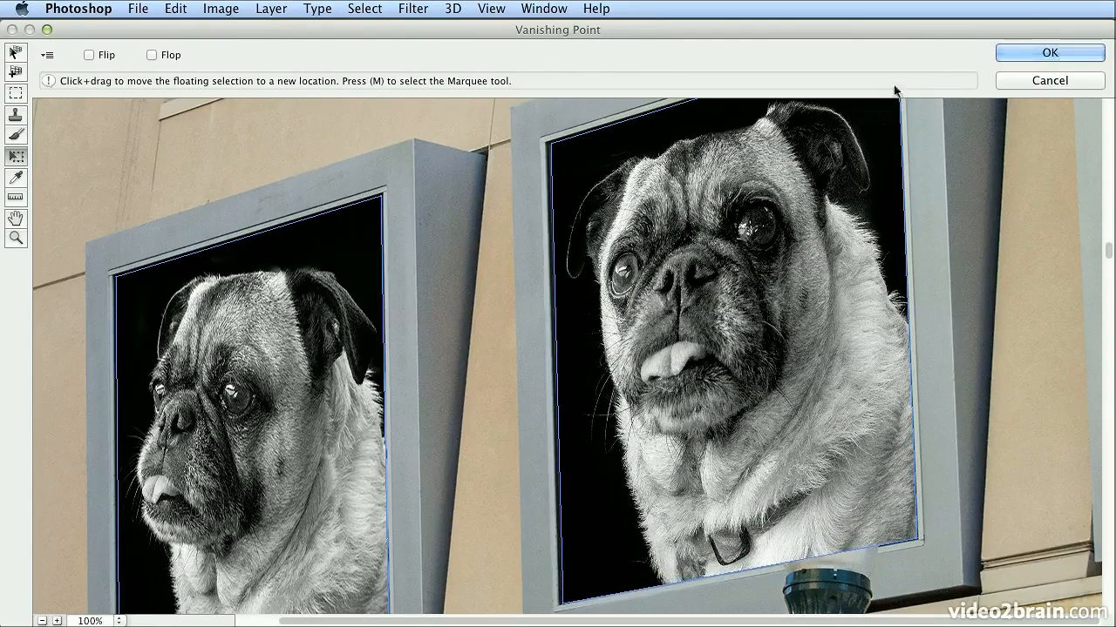
click(998, 52)
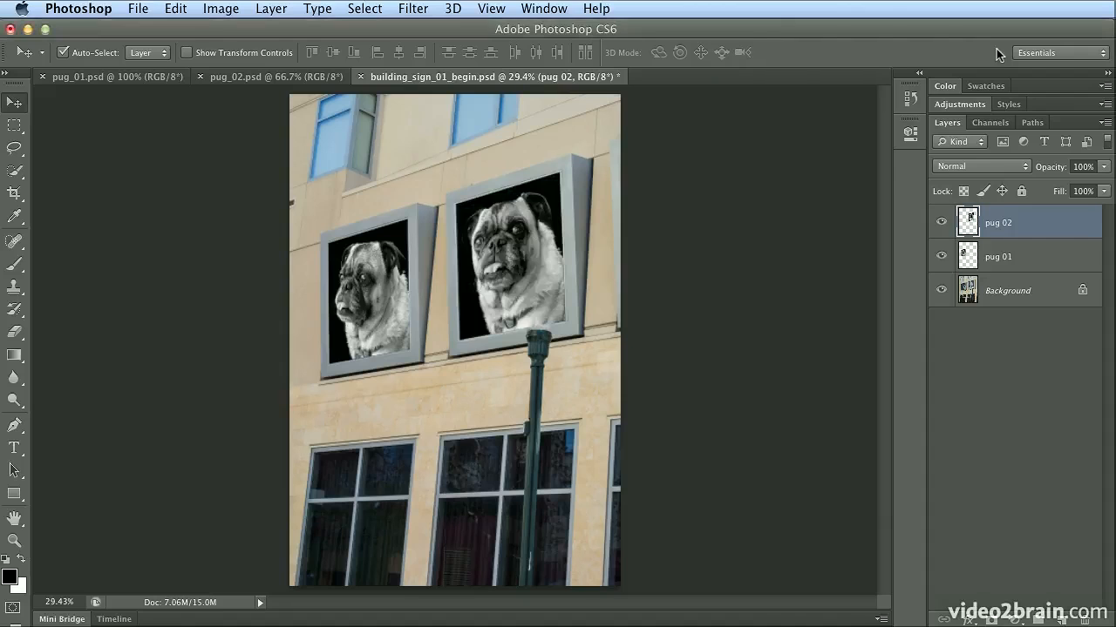